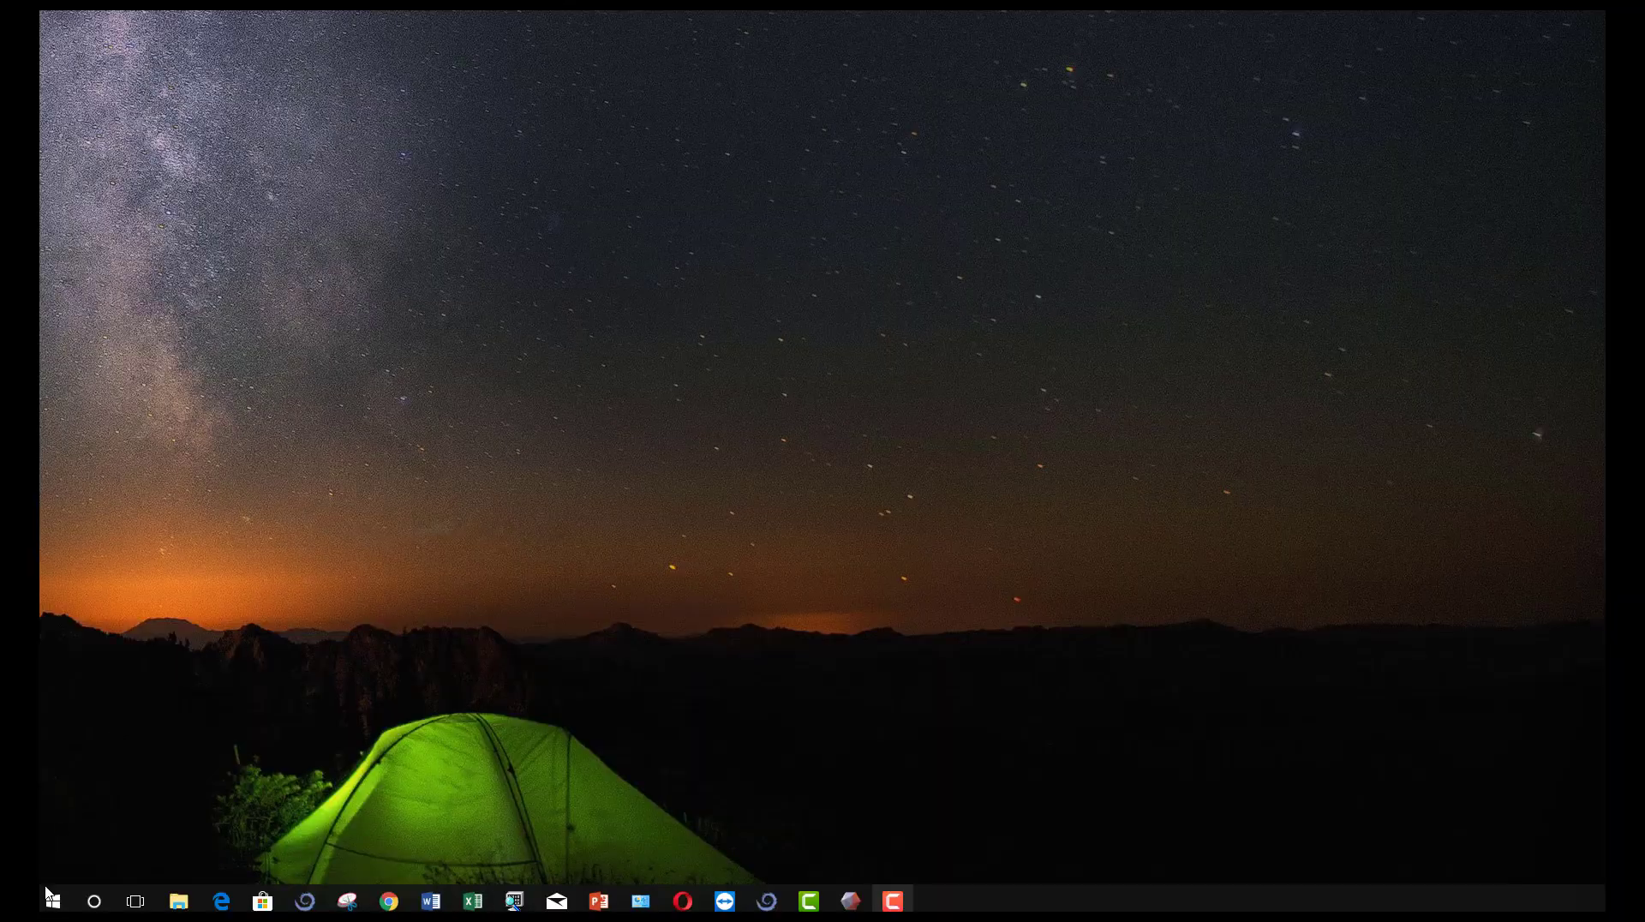
Open the Control Panel by running the command "control panel" from the Windows Run dialog.
right_click(53, 900)
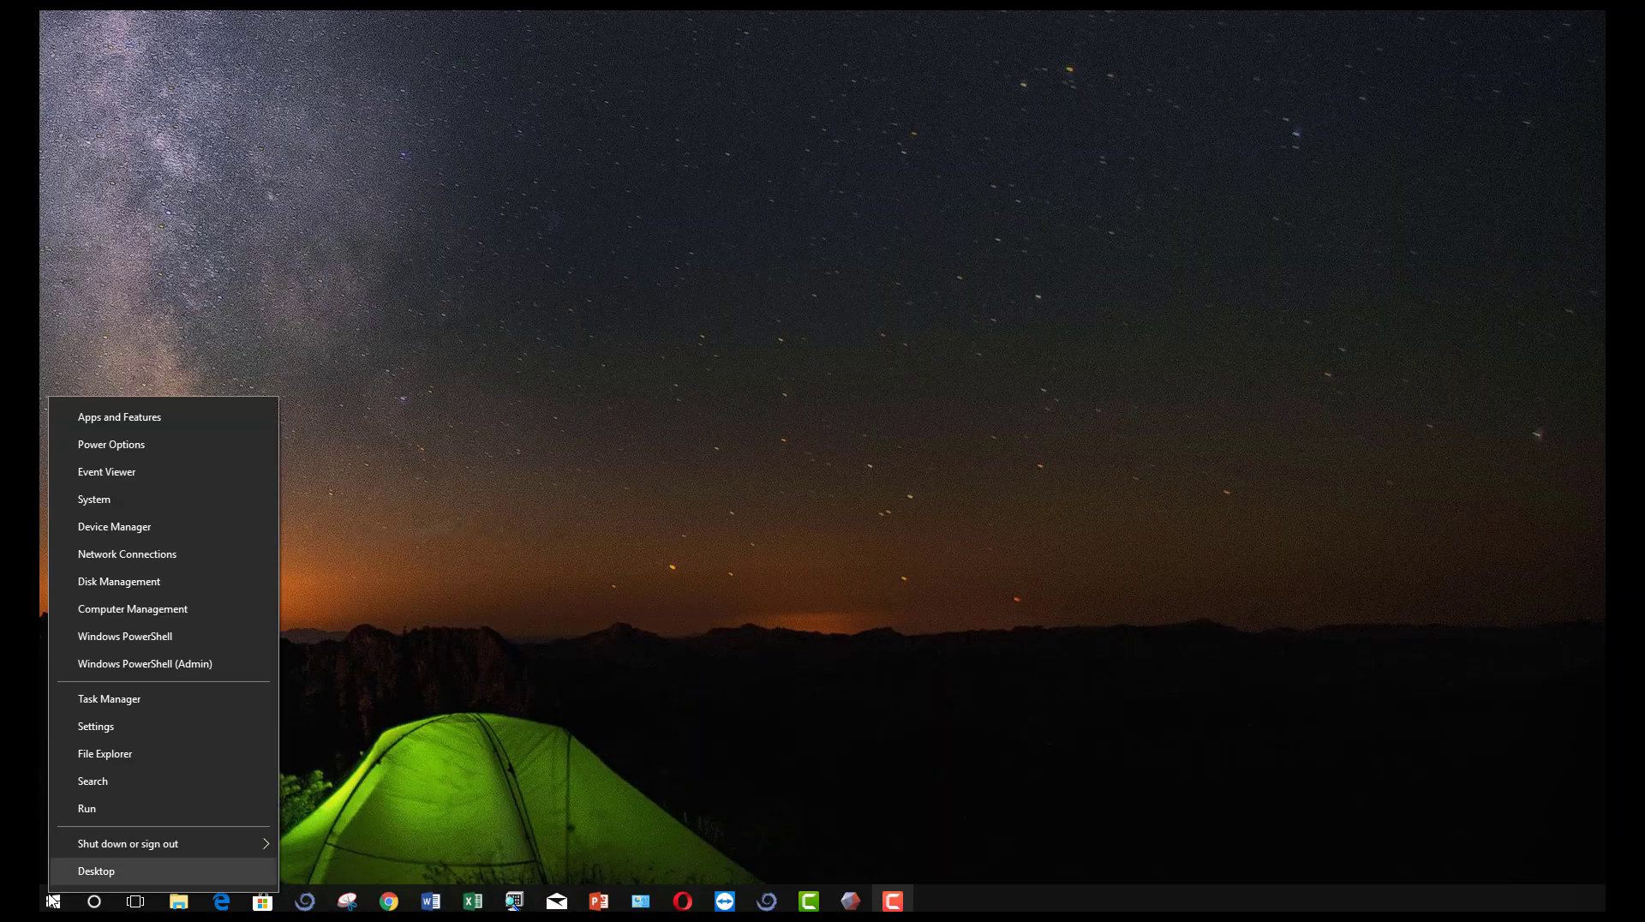
left_click(87, 808)
type("con")
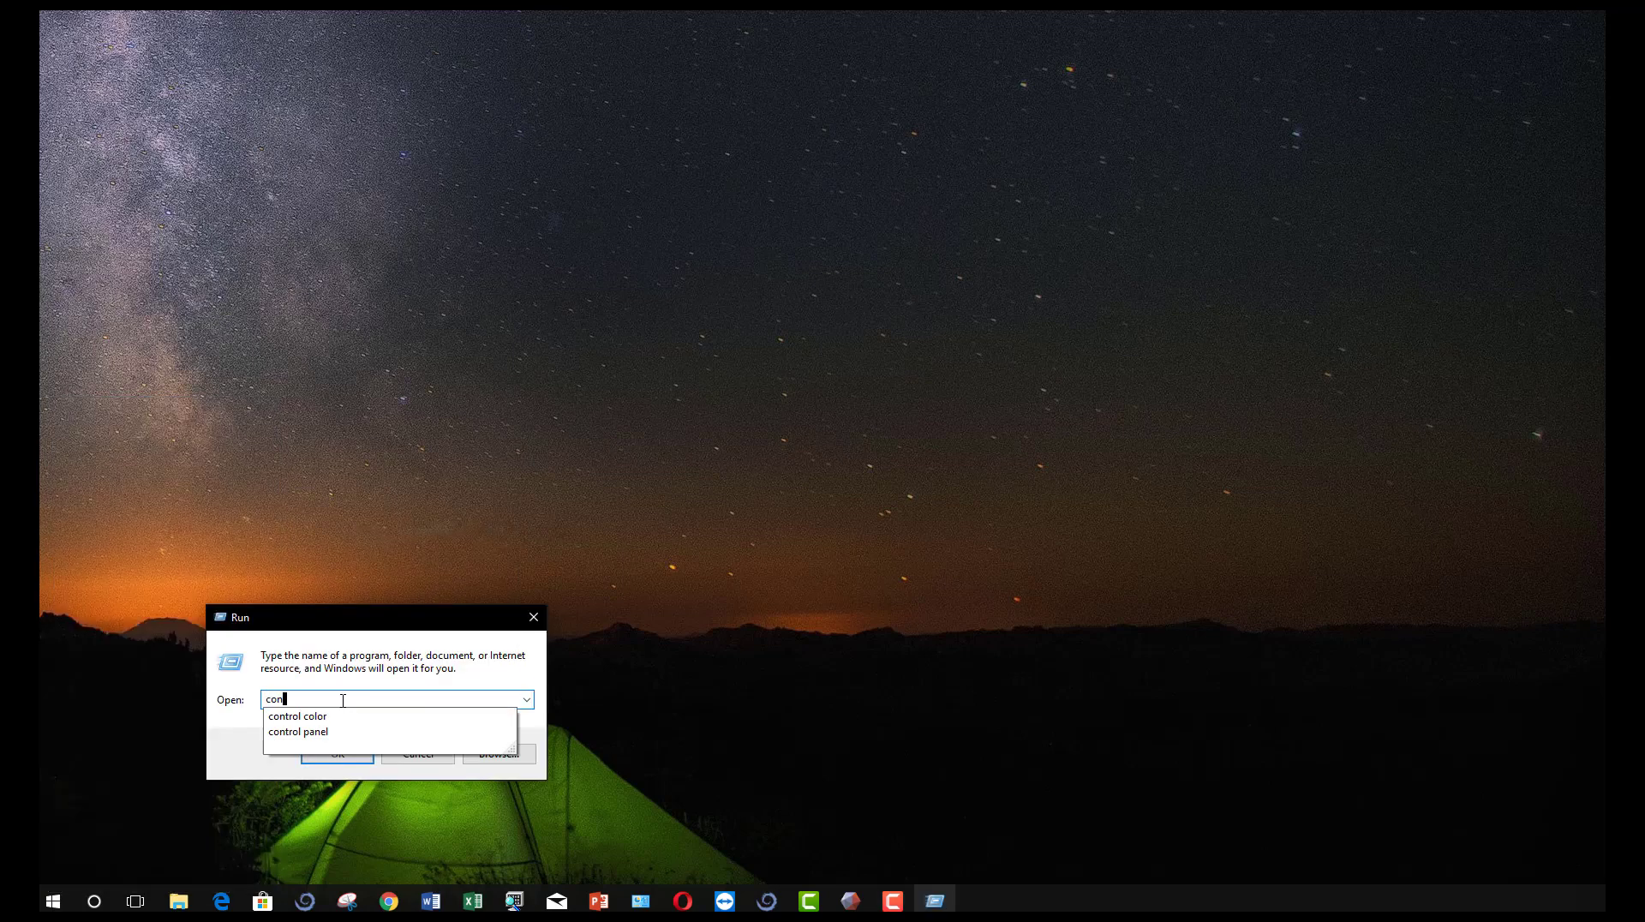
type("trol panel")
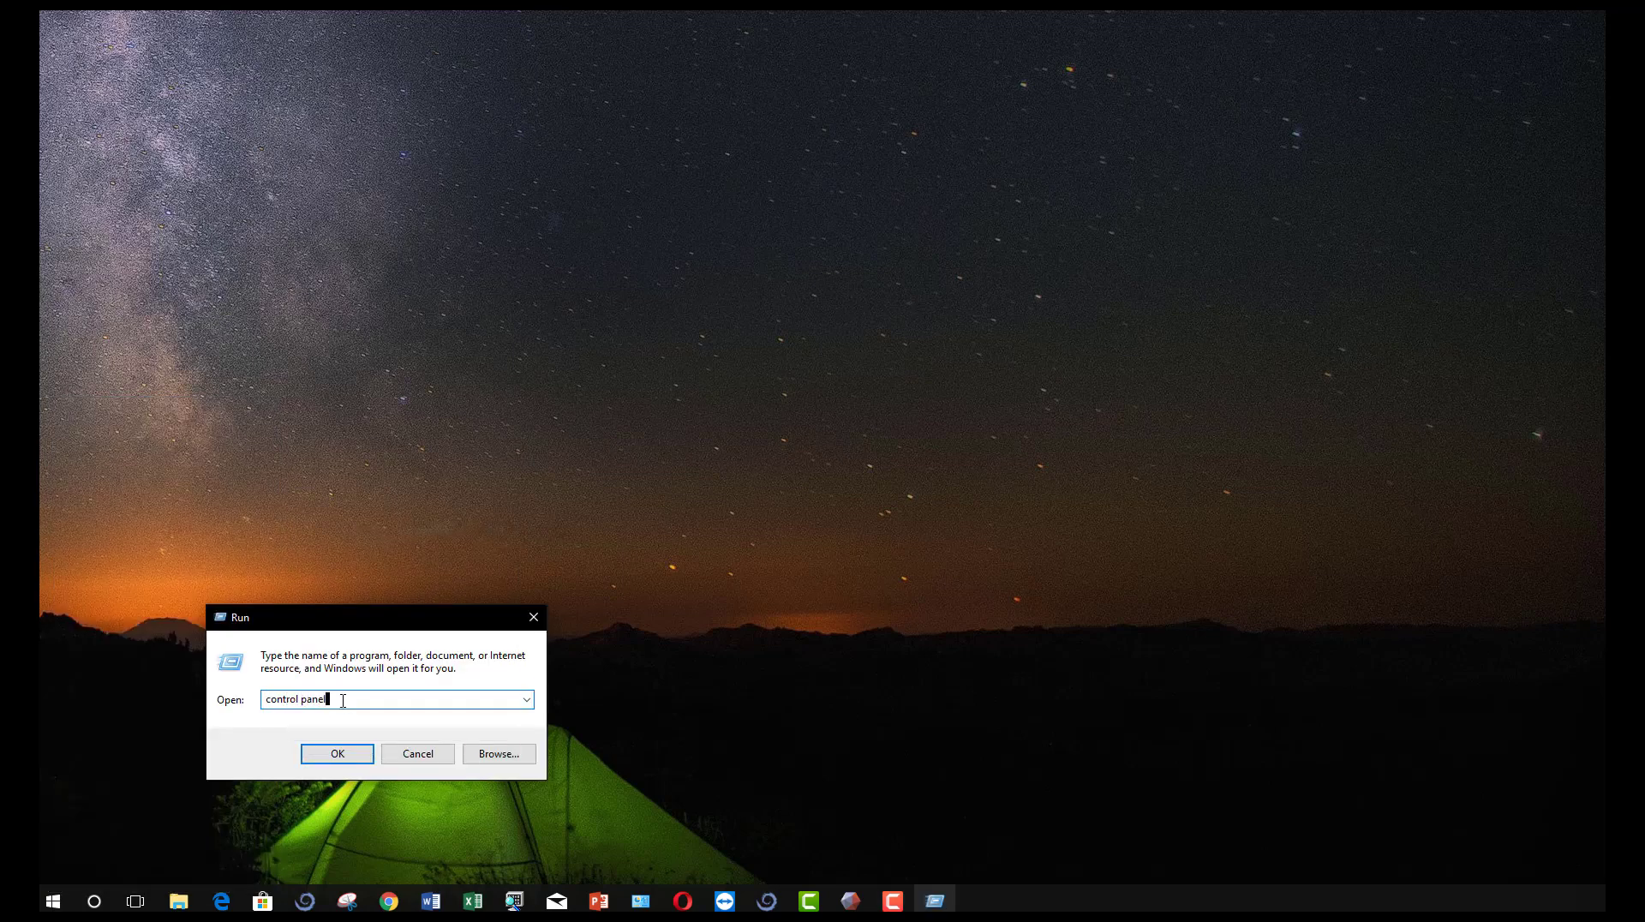
key("Return")
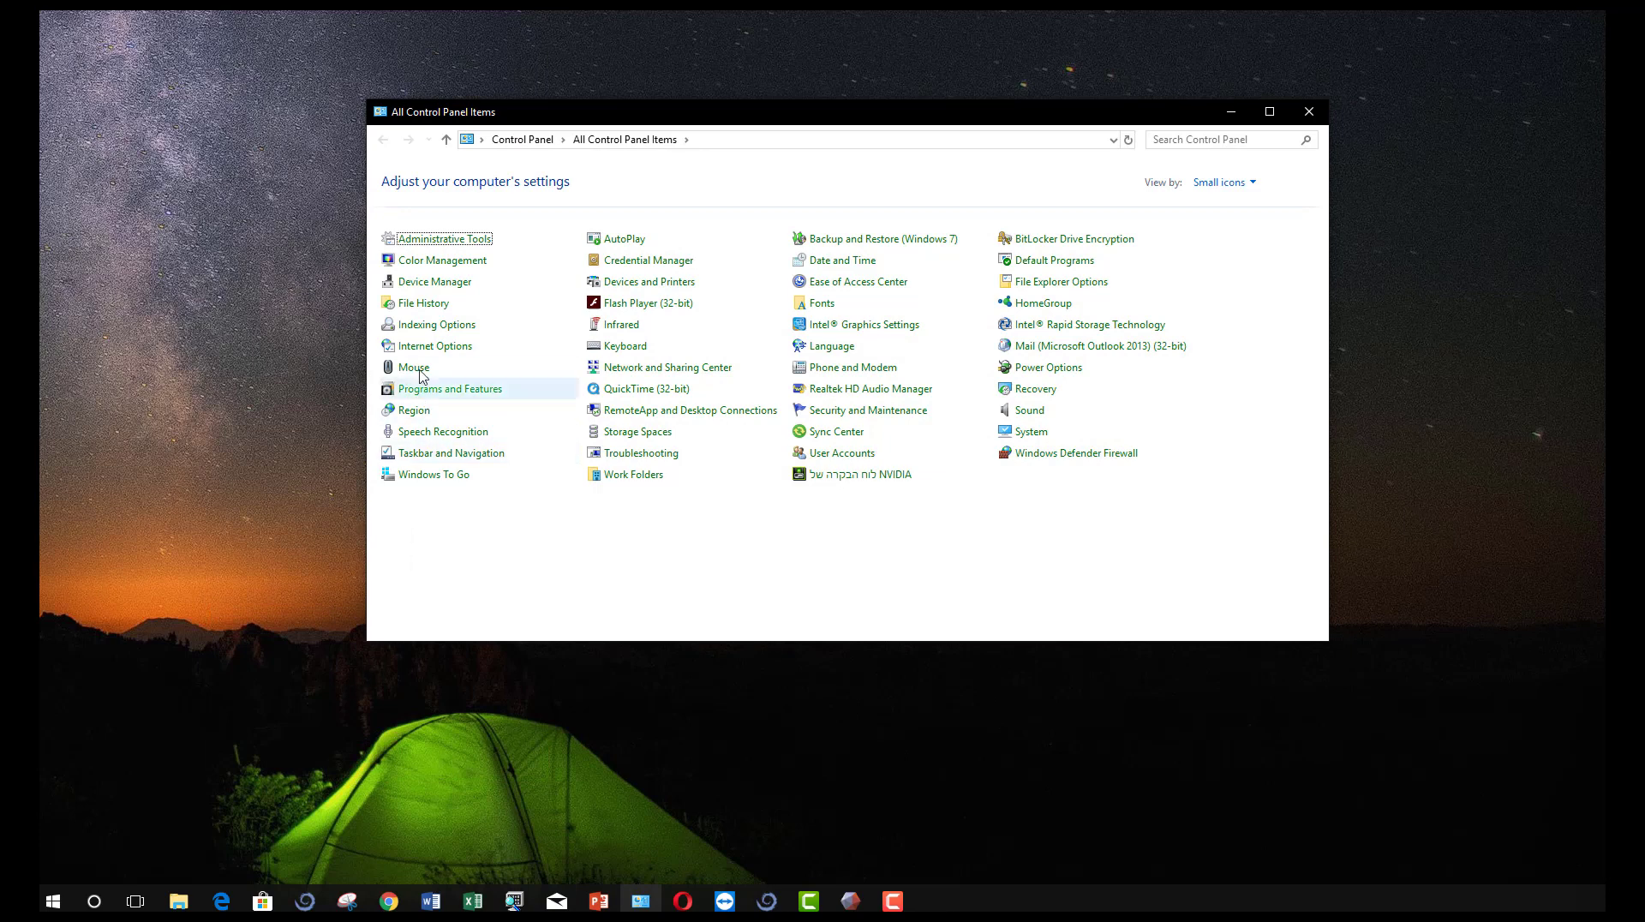
Open Device Manager and search automatically for updated driver software for the Intel(R) HD Graphics 630 display adapter.
left_click(429, 286)
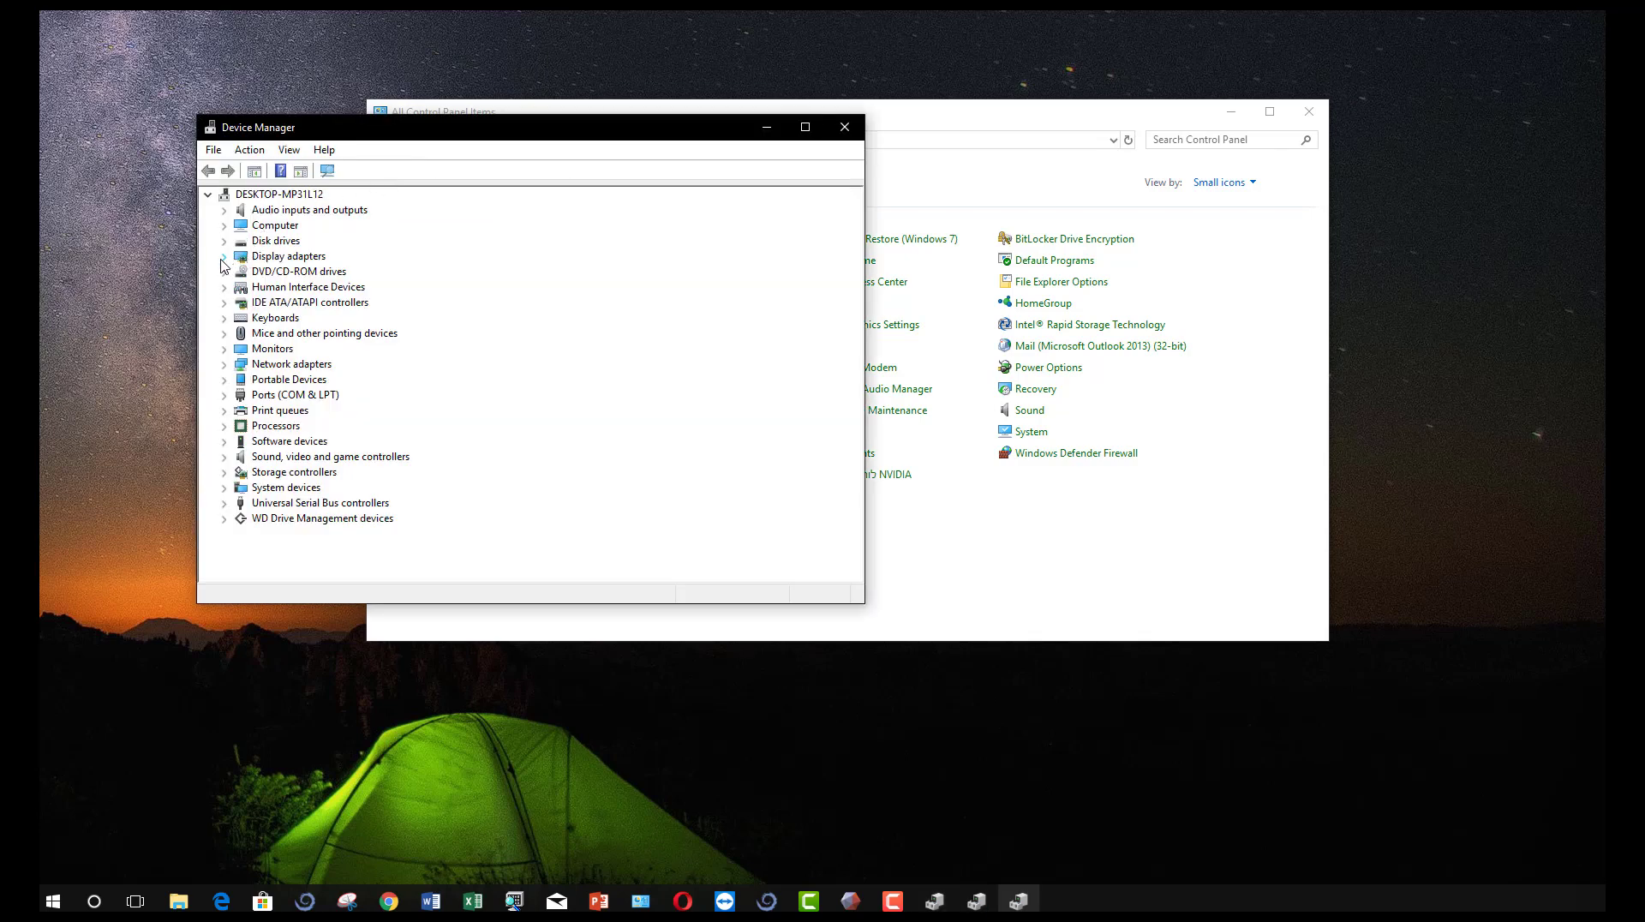
left_click(223, 257)
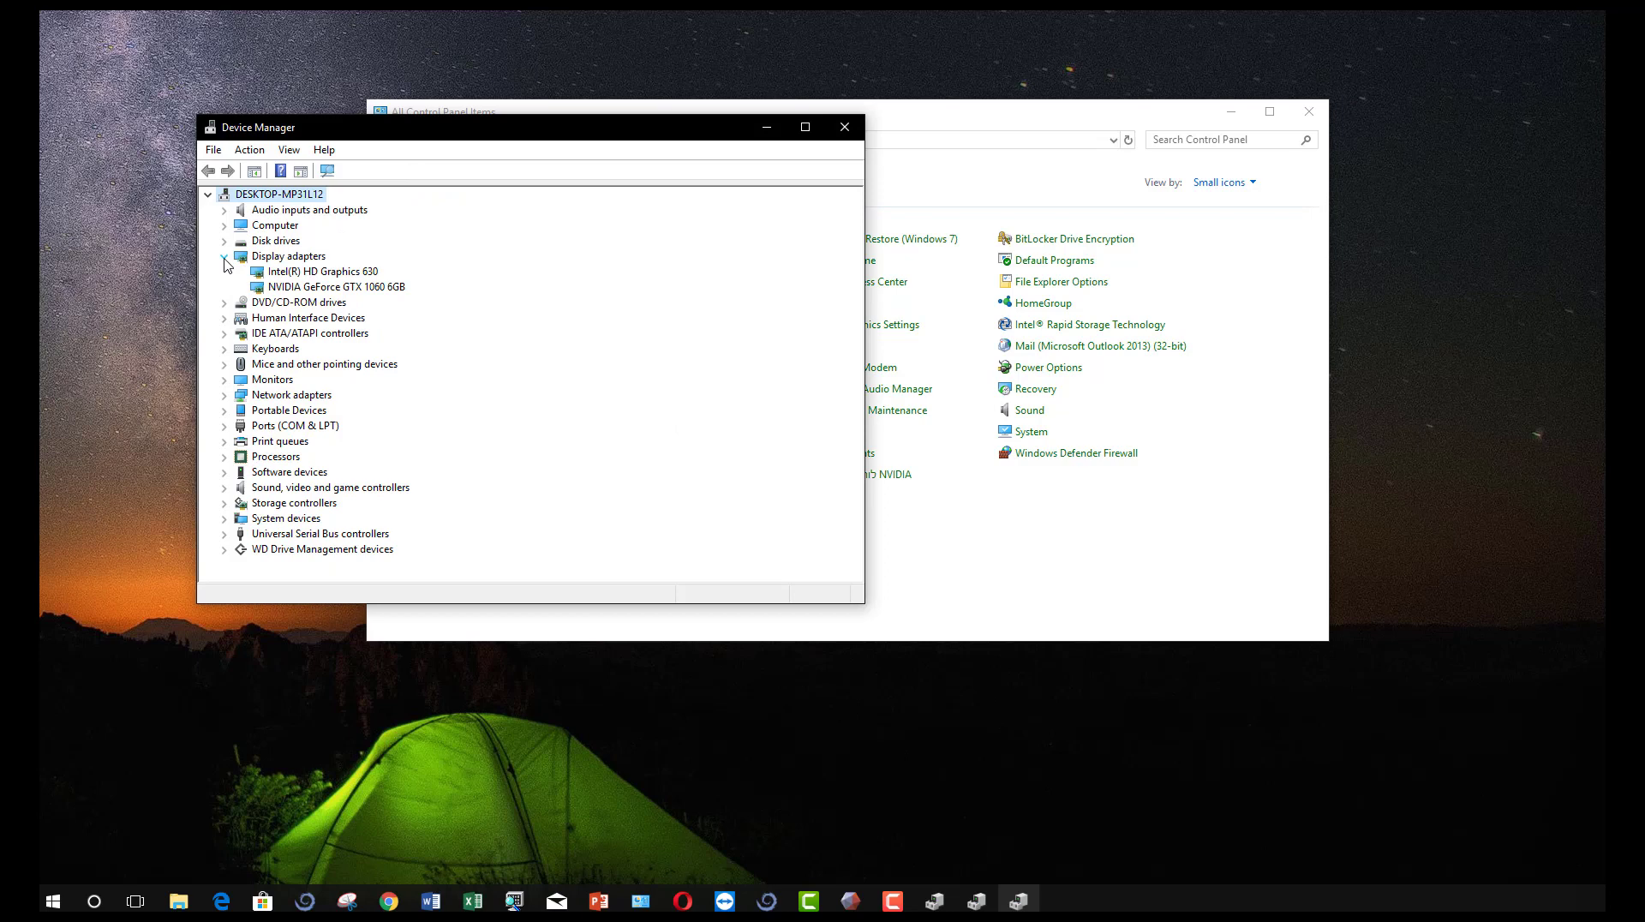
right_click(337, 276)
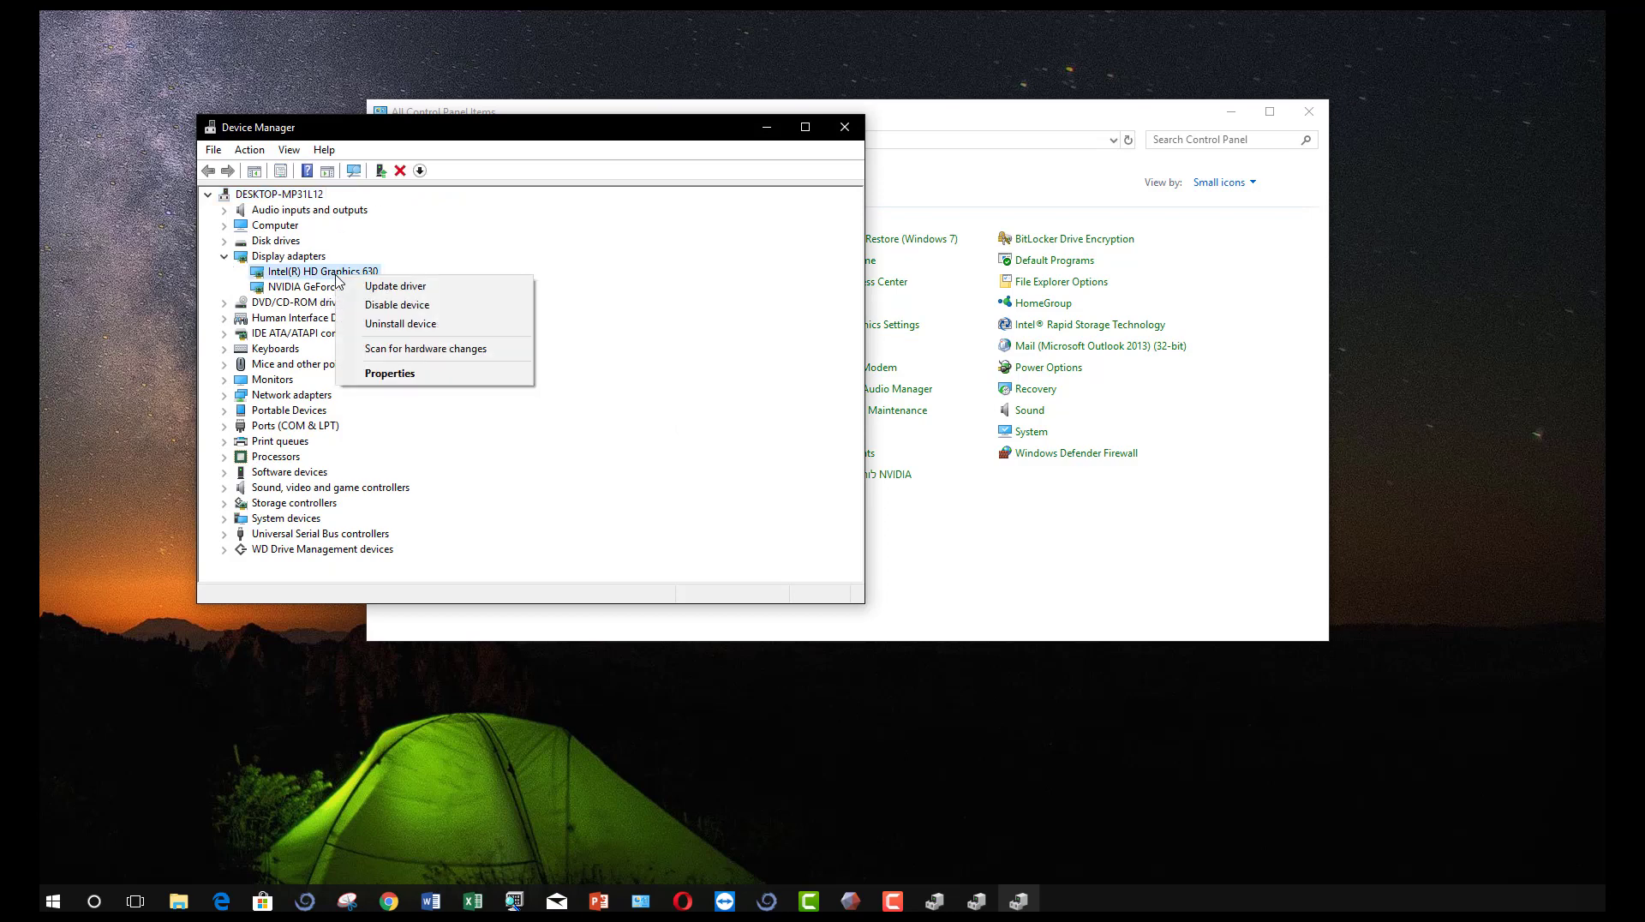
left_click(383, 290)
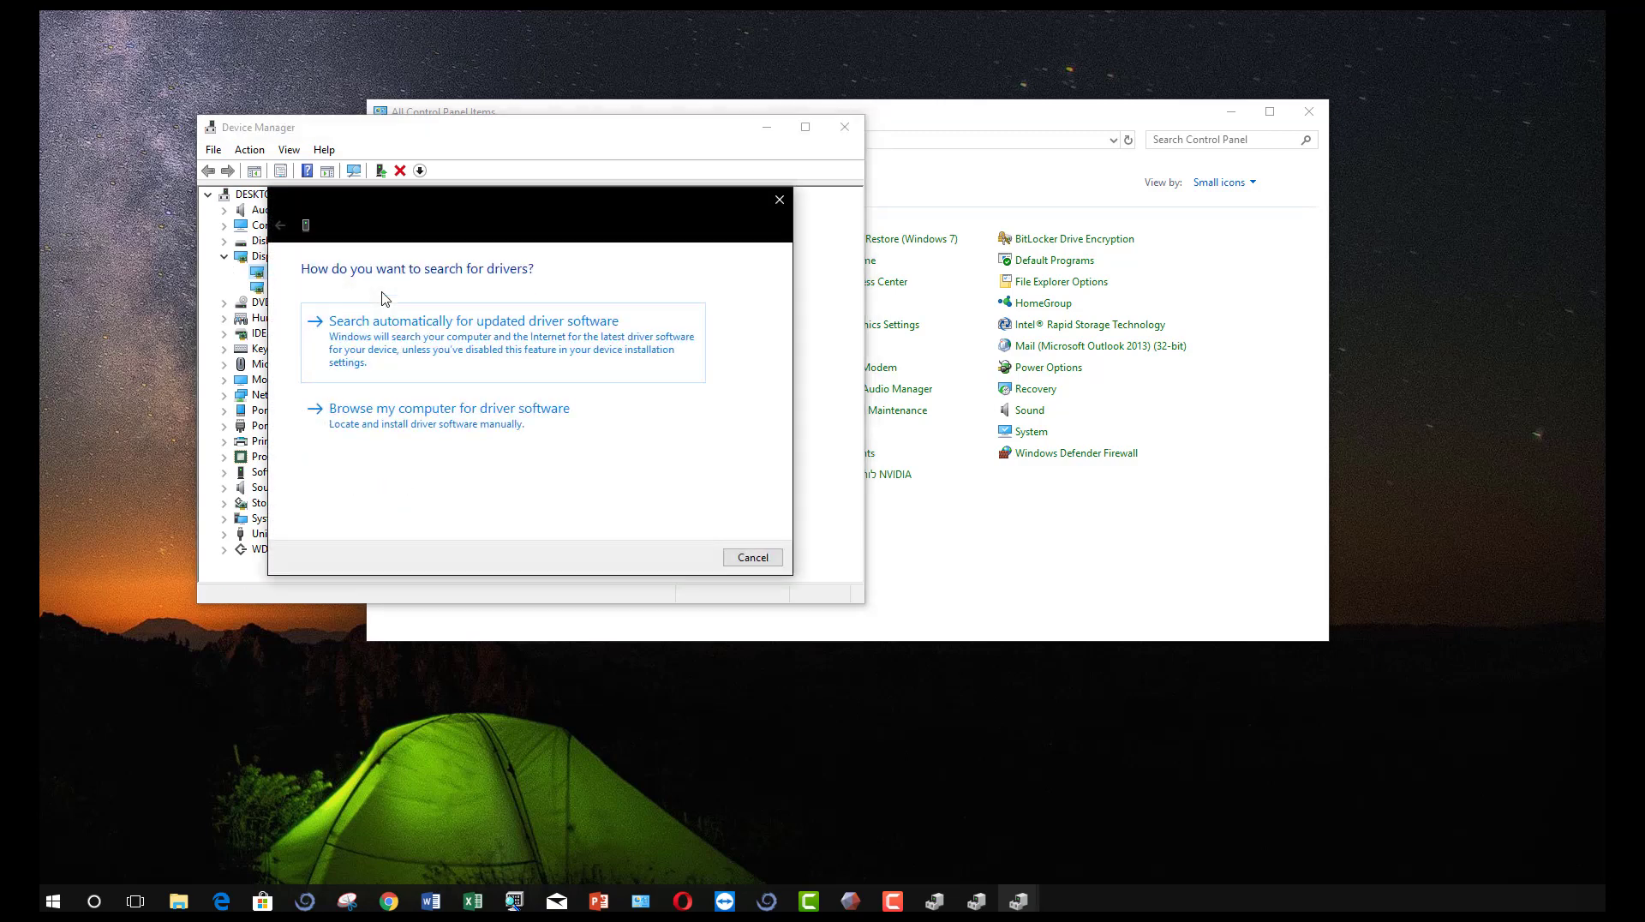
left_click(383, 347)
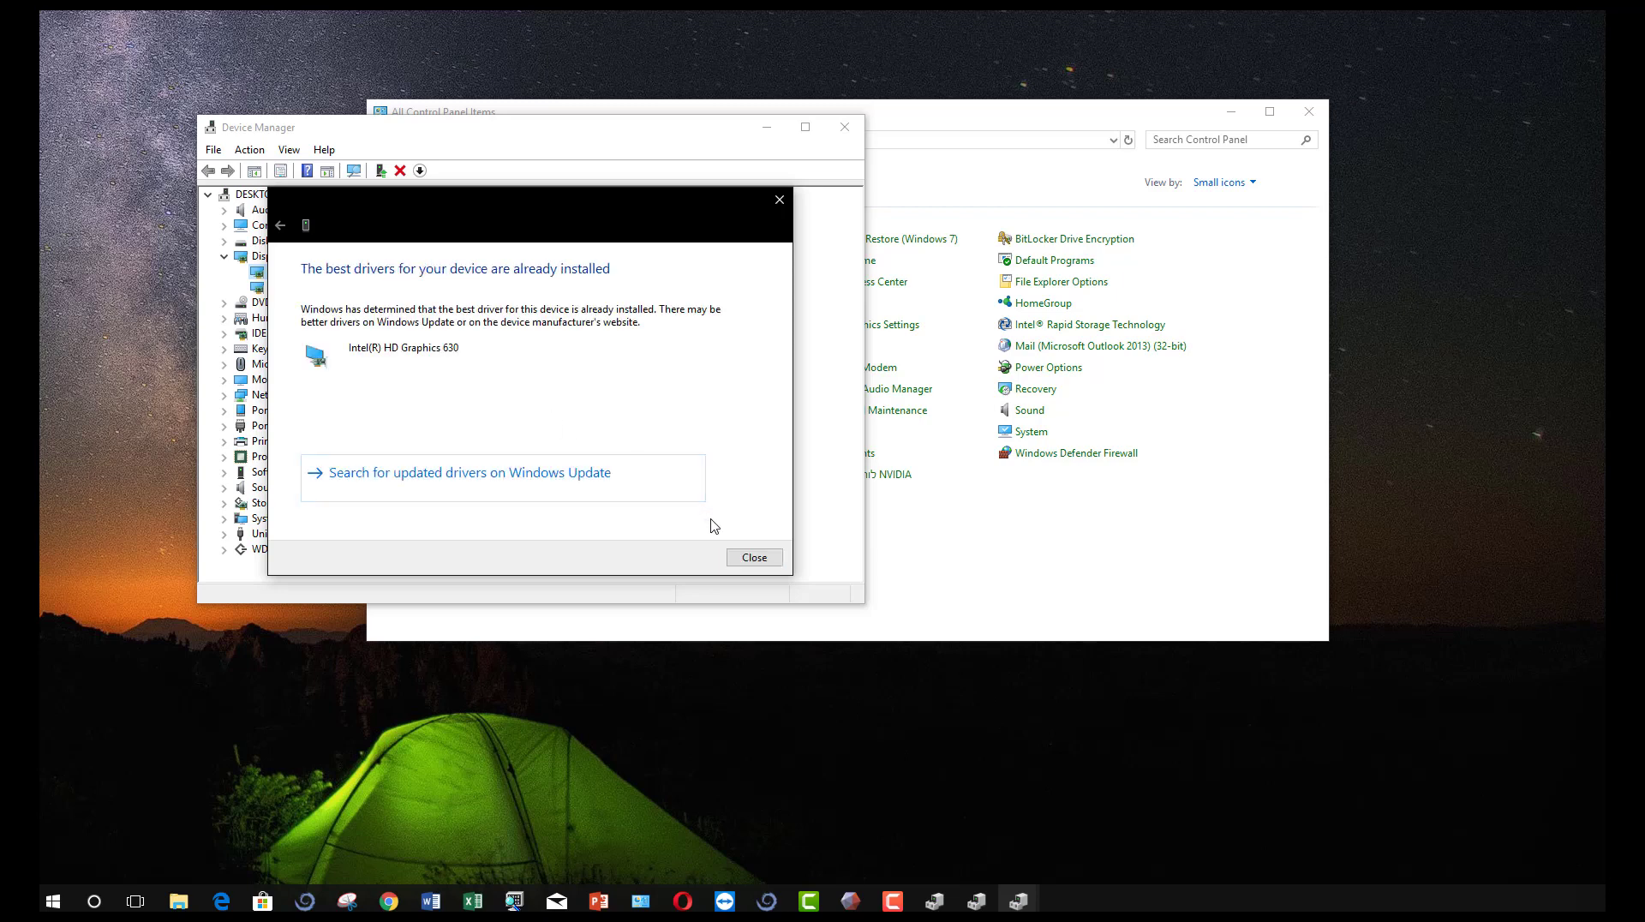
left_click(747, 559)
left_click(748, 559)
View the driver information in the properties of the Intel(R) HD Graphics 630 adapter.
right_click(321, 276)
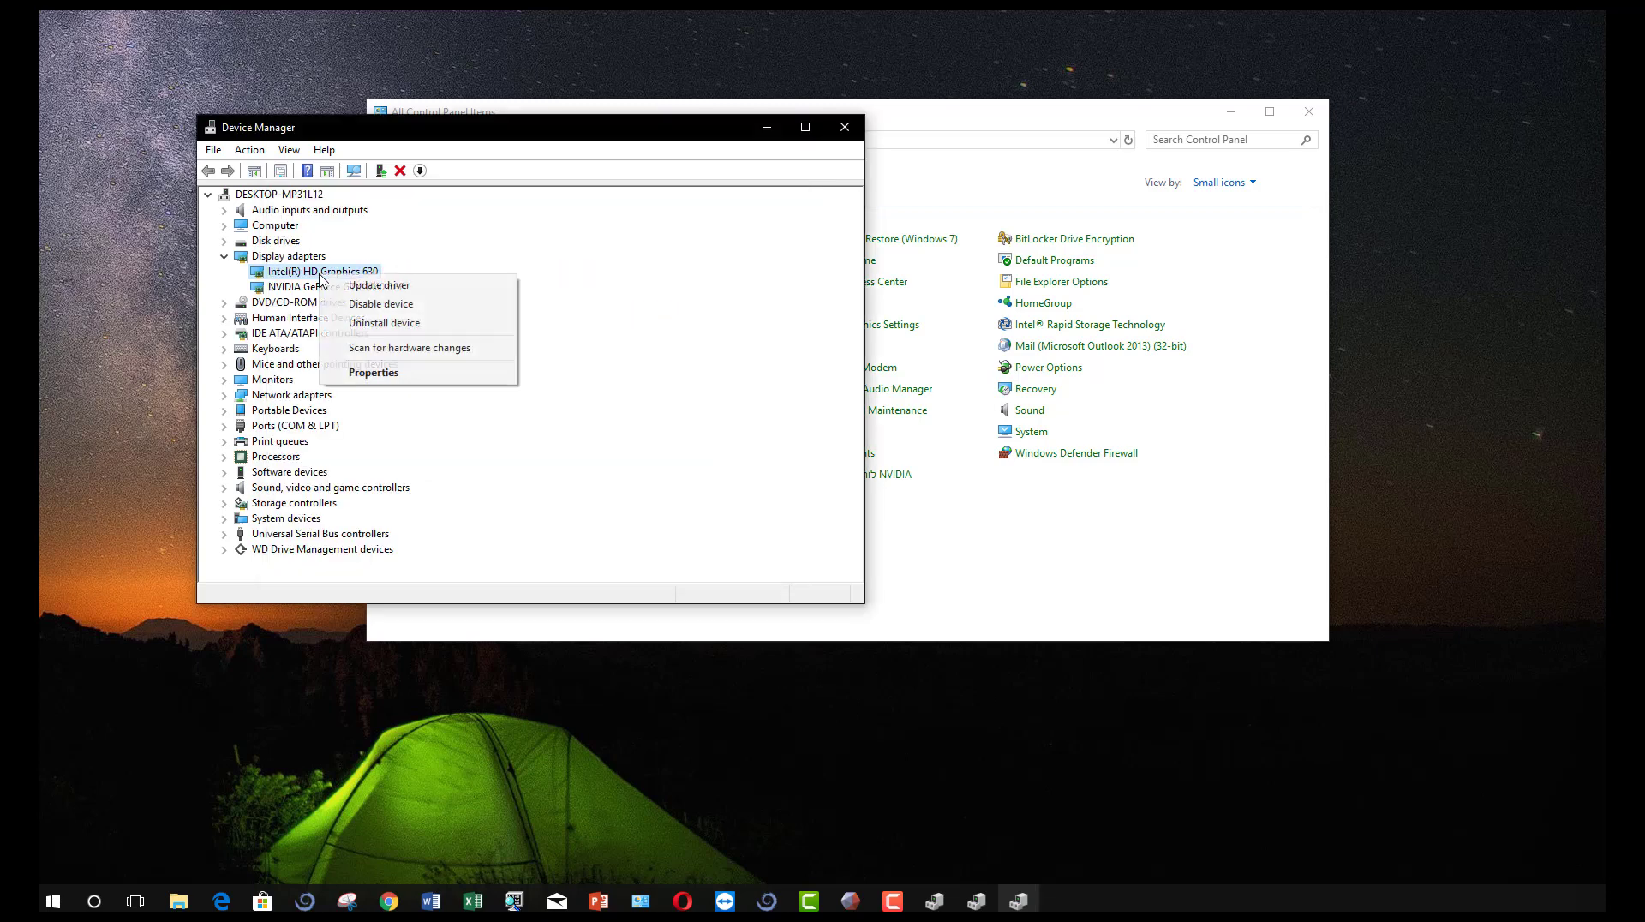
left_click(394, 376)
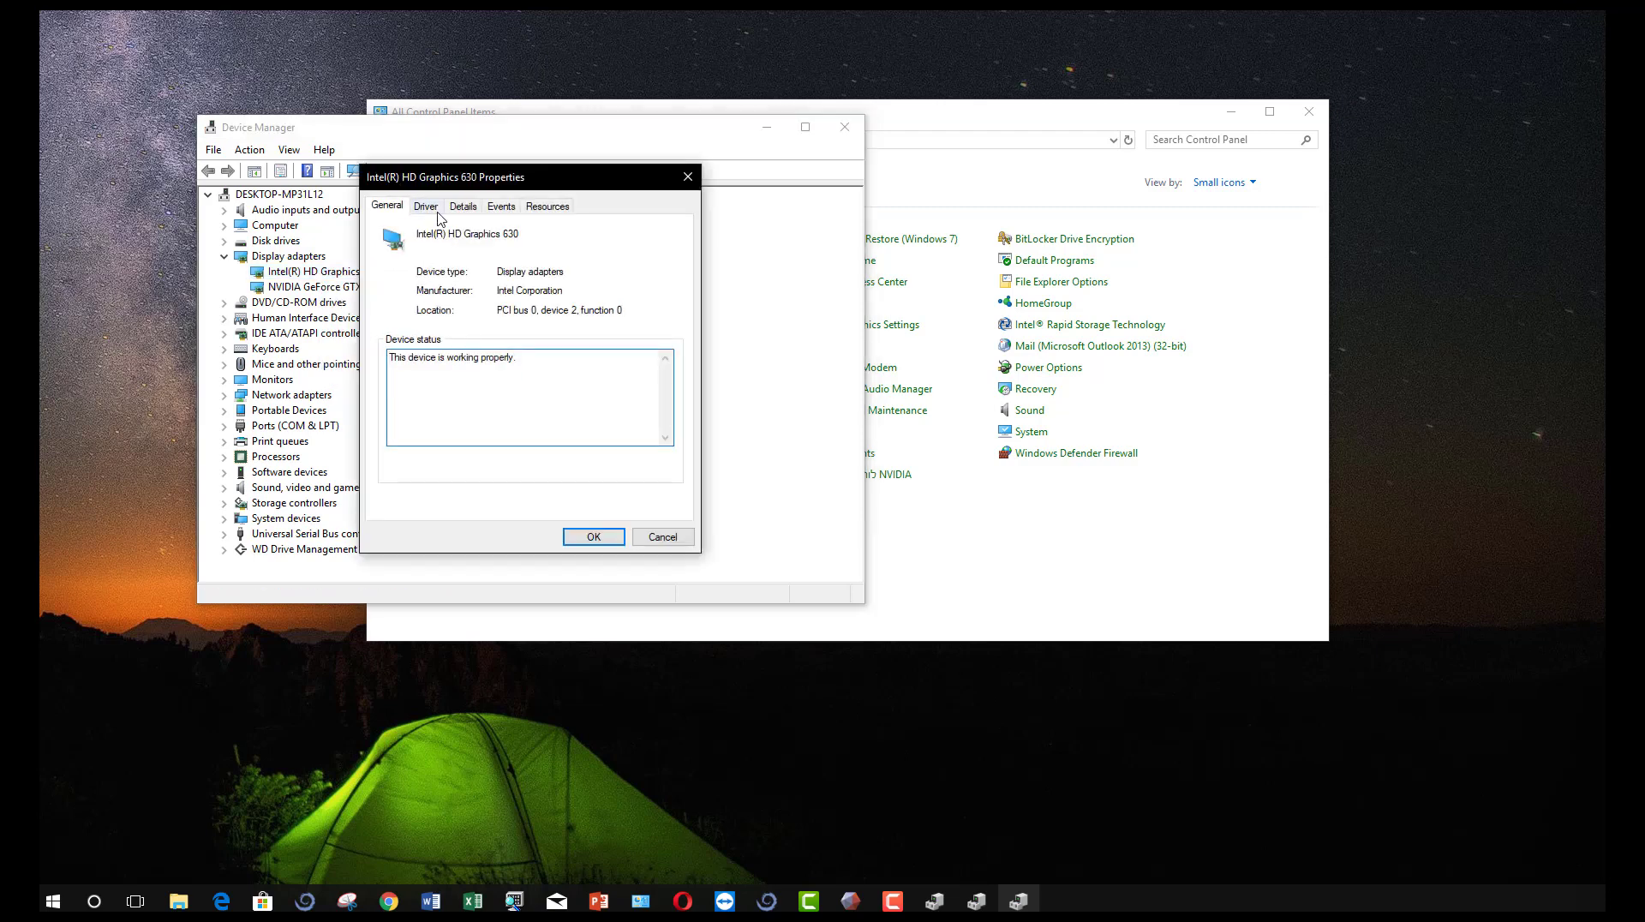
left_click(426, 206)
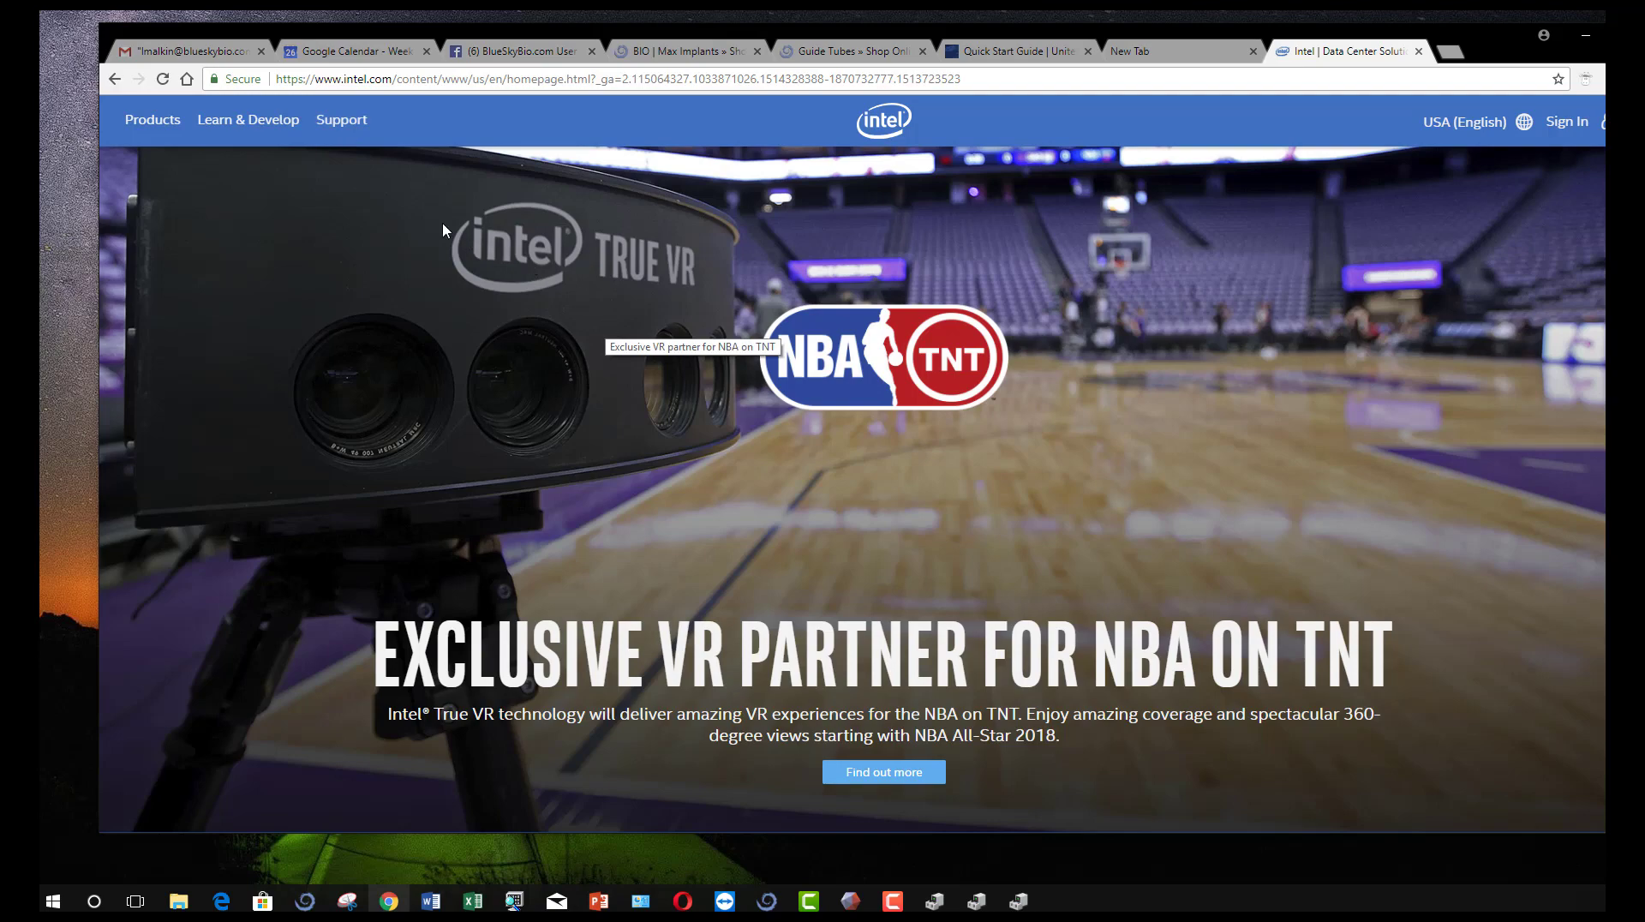
In Intel's Downloads & Drivers support area, search for "intel hd 630" and open the Intel HD Graphics 630 Windows driver [15.60] page.
left_click(344, 121)
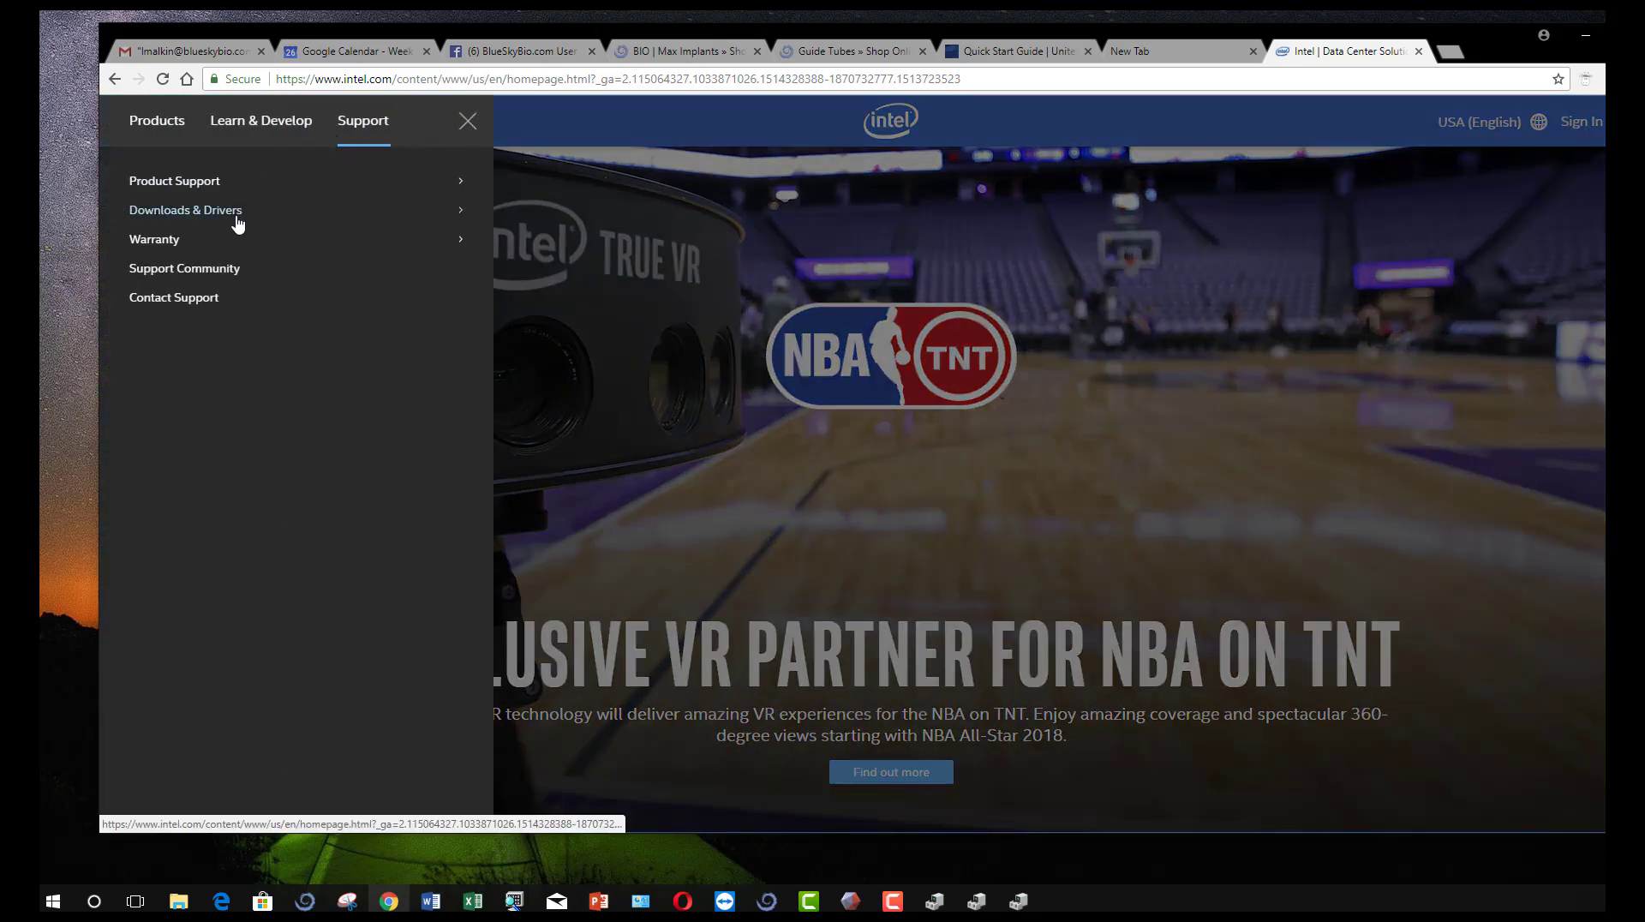
left_click(466, 214)
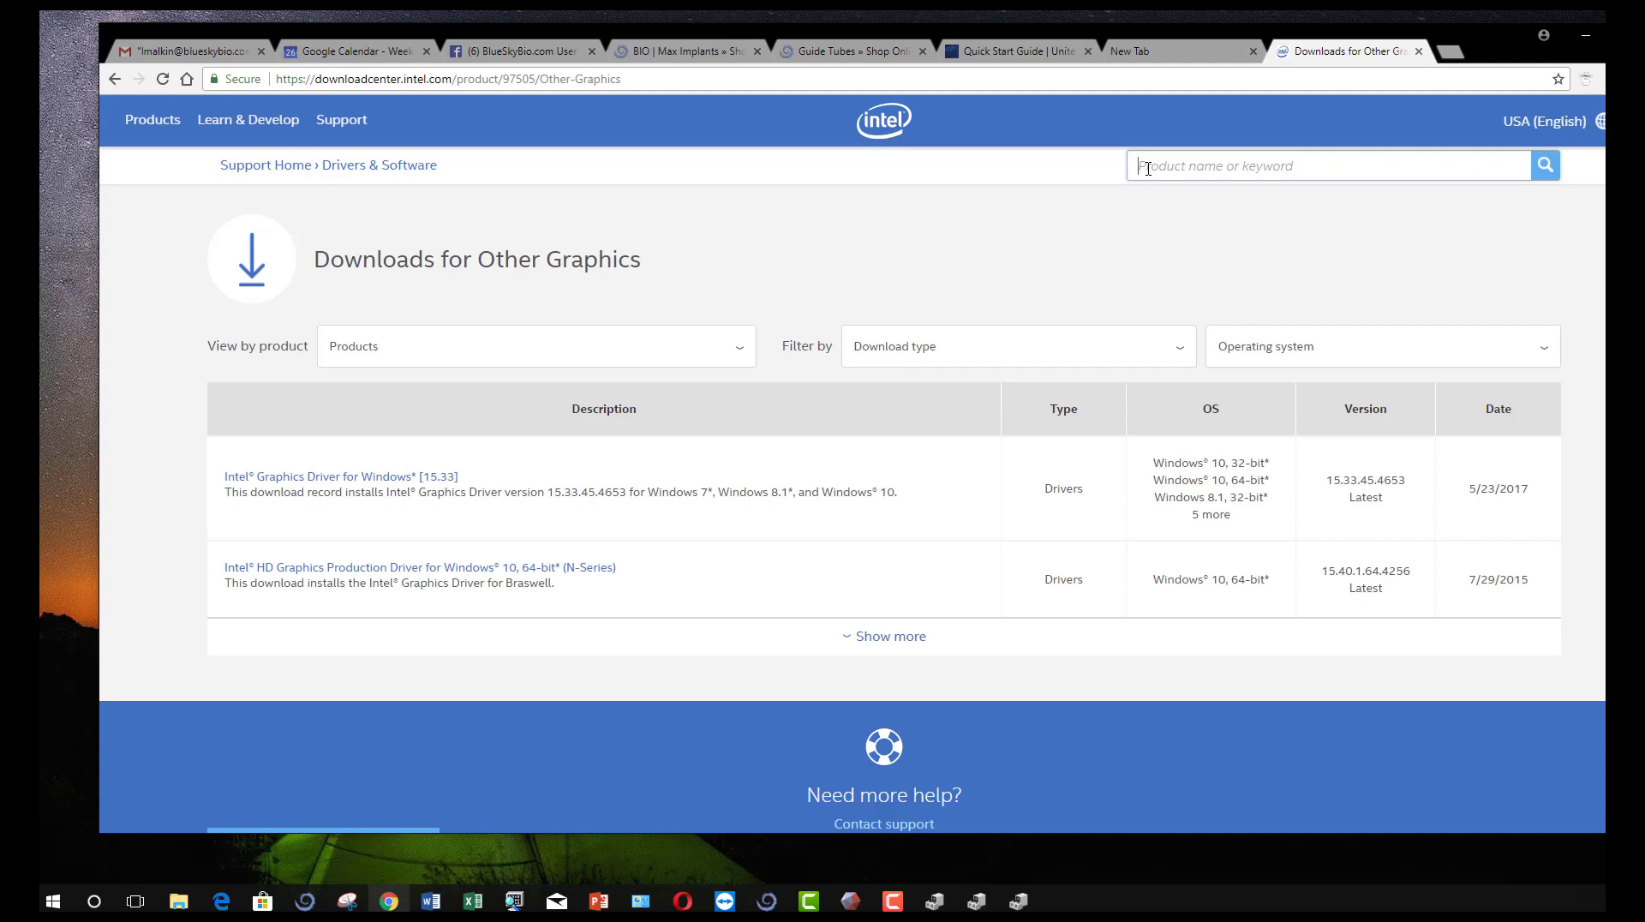
type("intel hd")
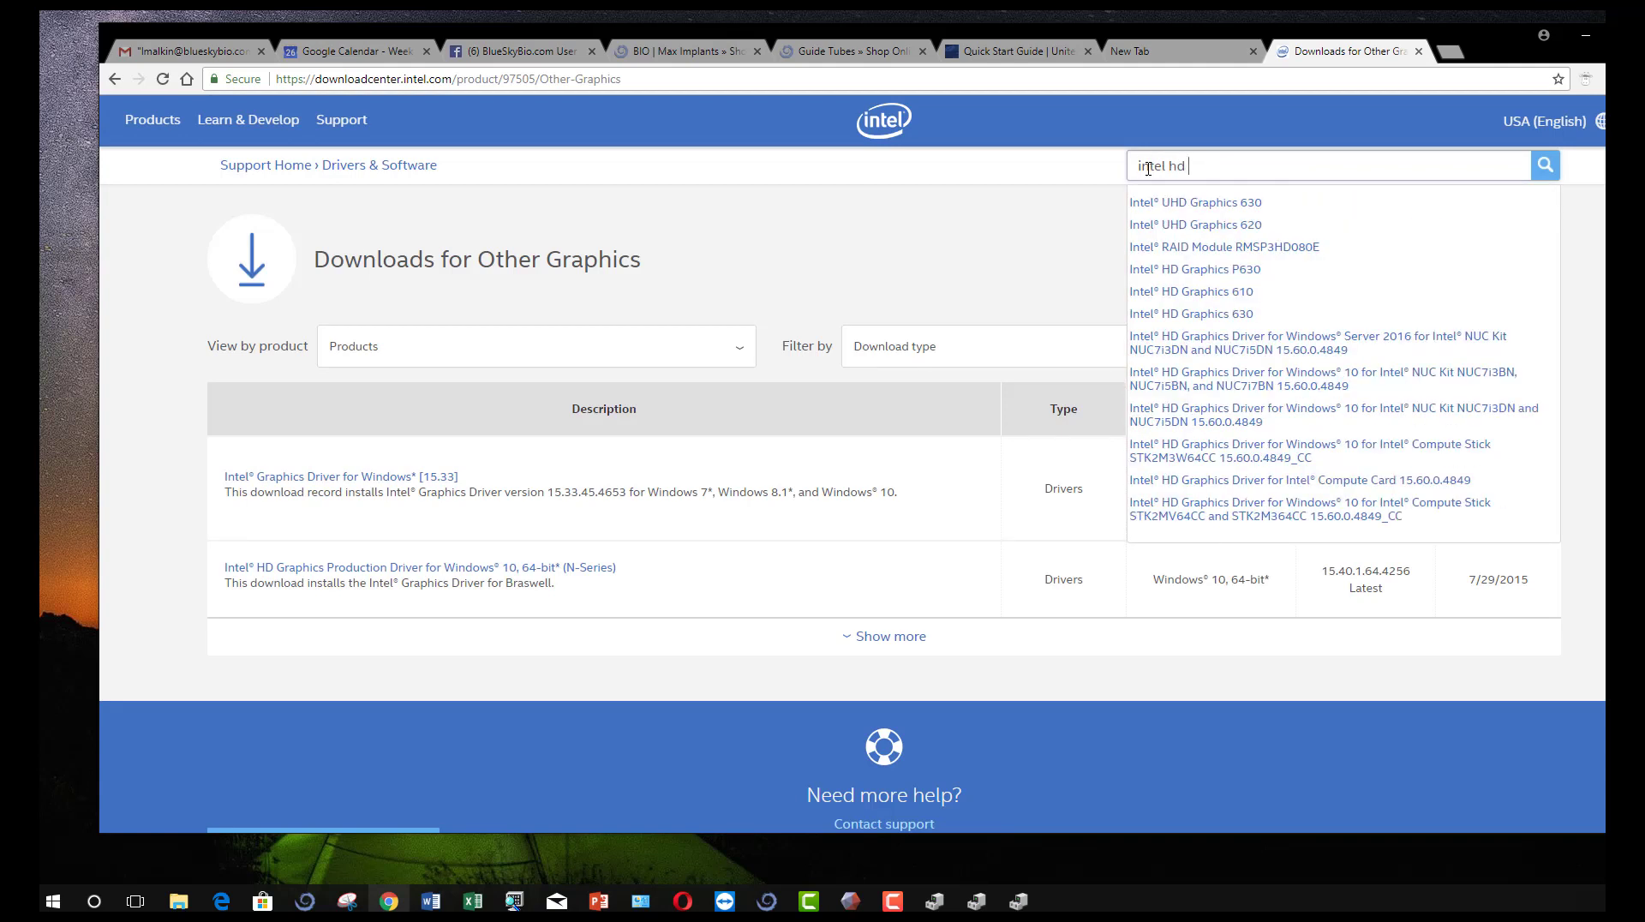
type(" 630")
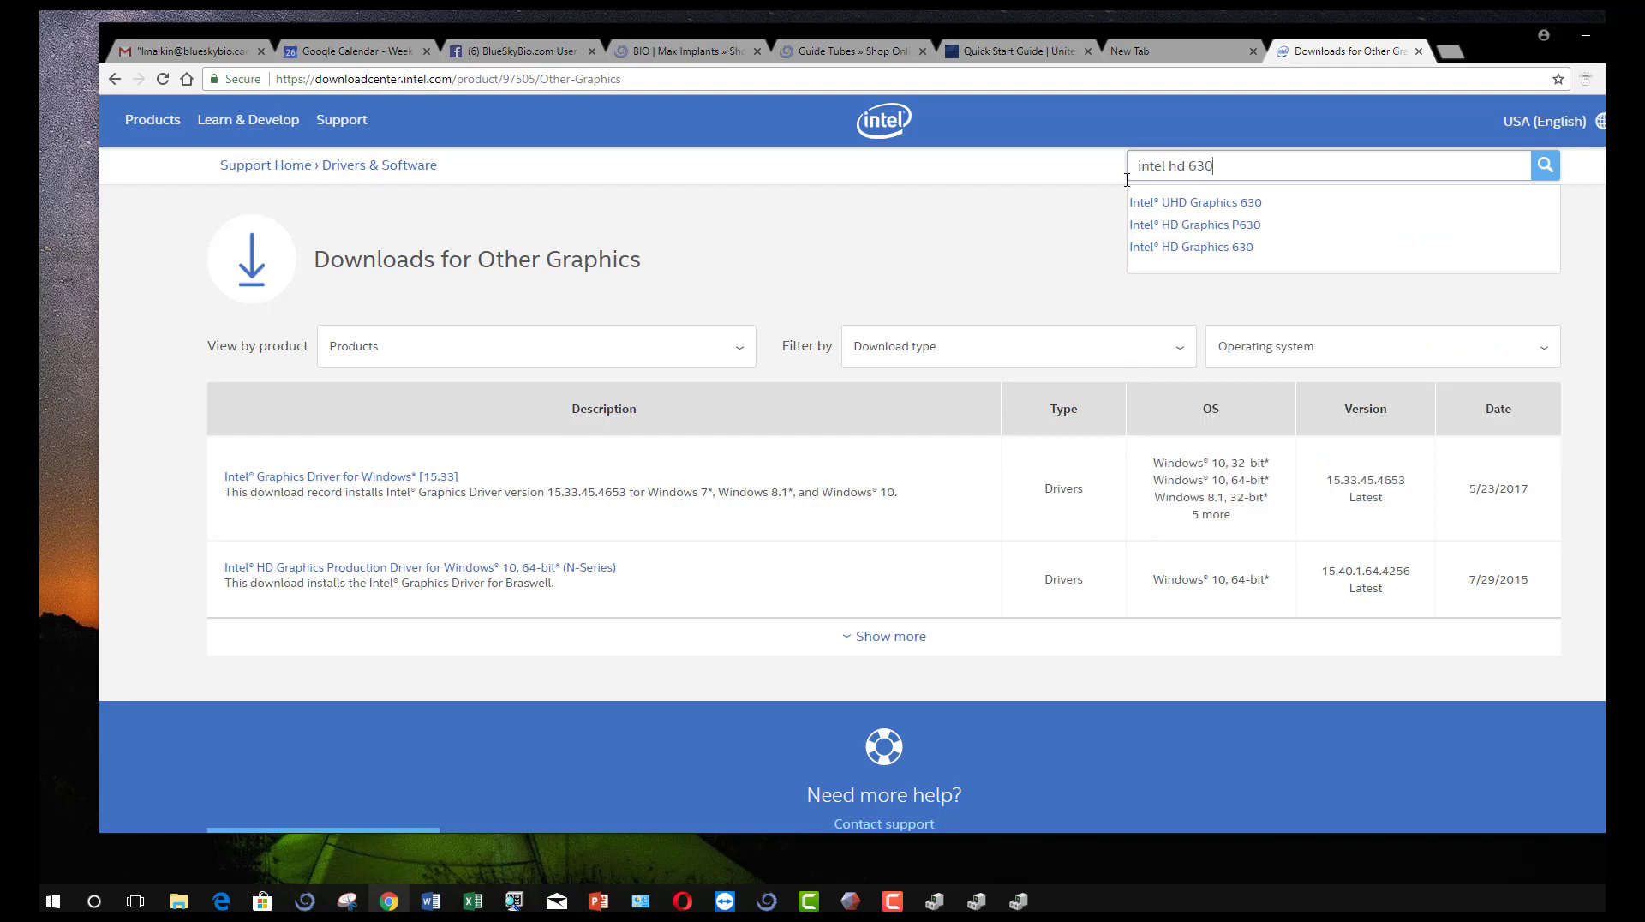
left_click(1145, 246)
left_click(386, 464)
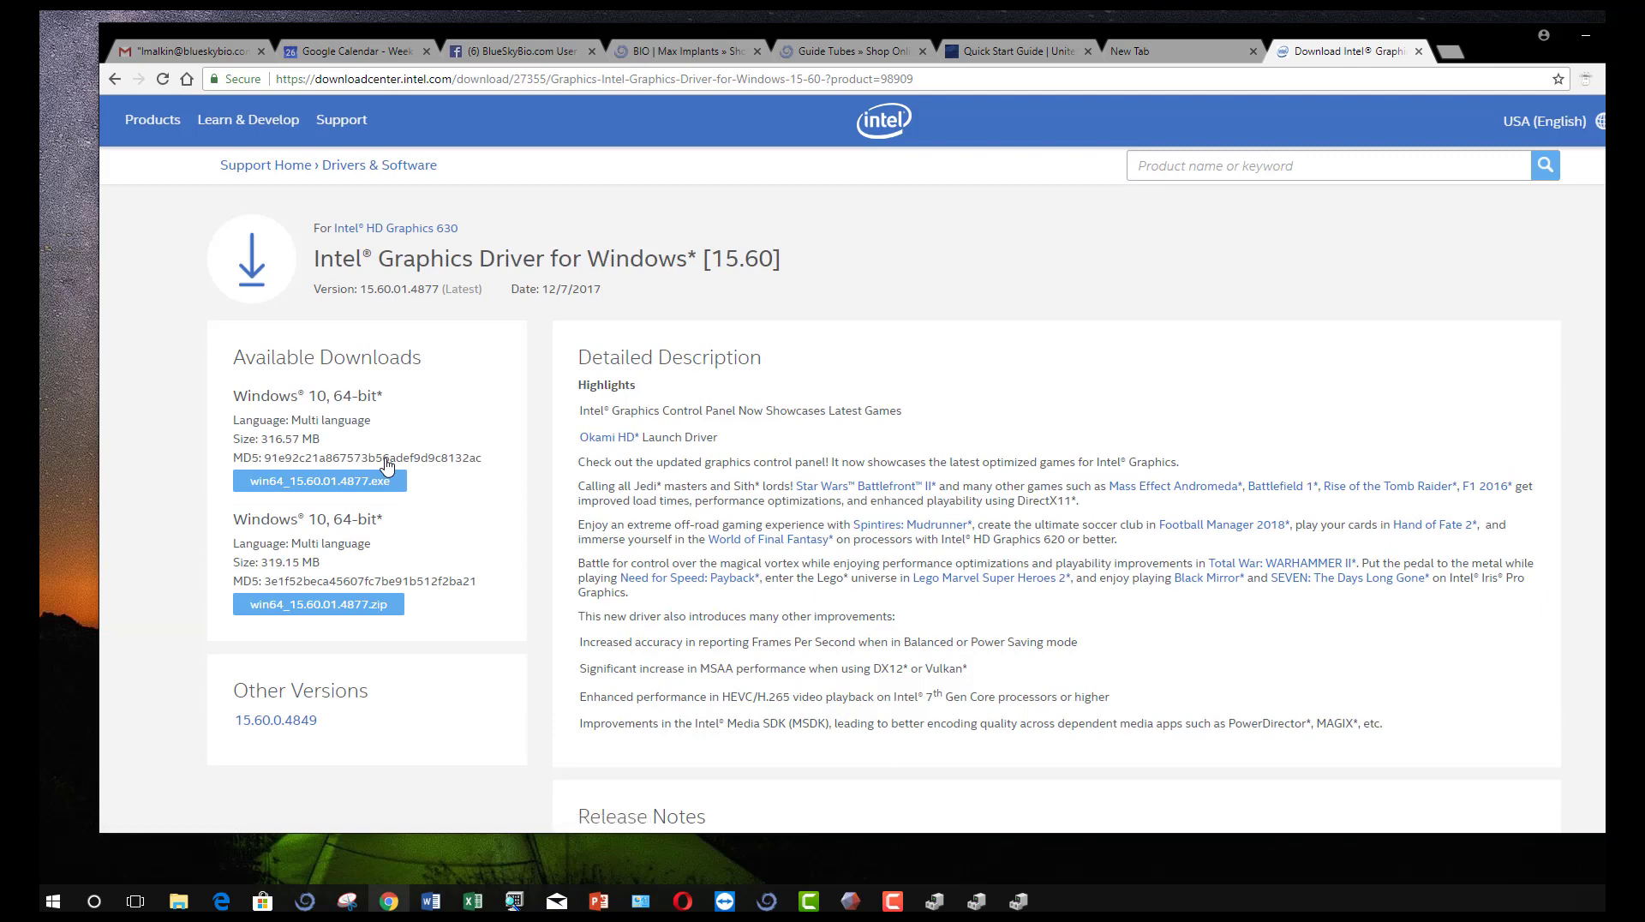
Download win64_15.60.01.4877.exe into a new folder named Drivers on the My Book (H:) drive.
left_click(386, 482)
left_click(240, 94)
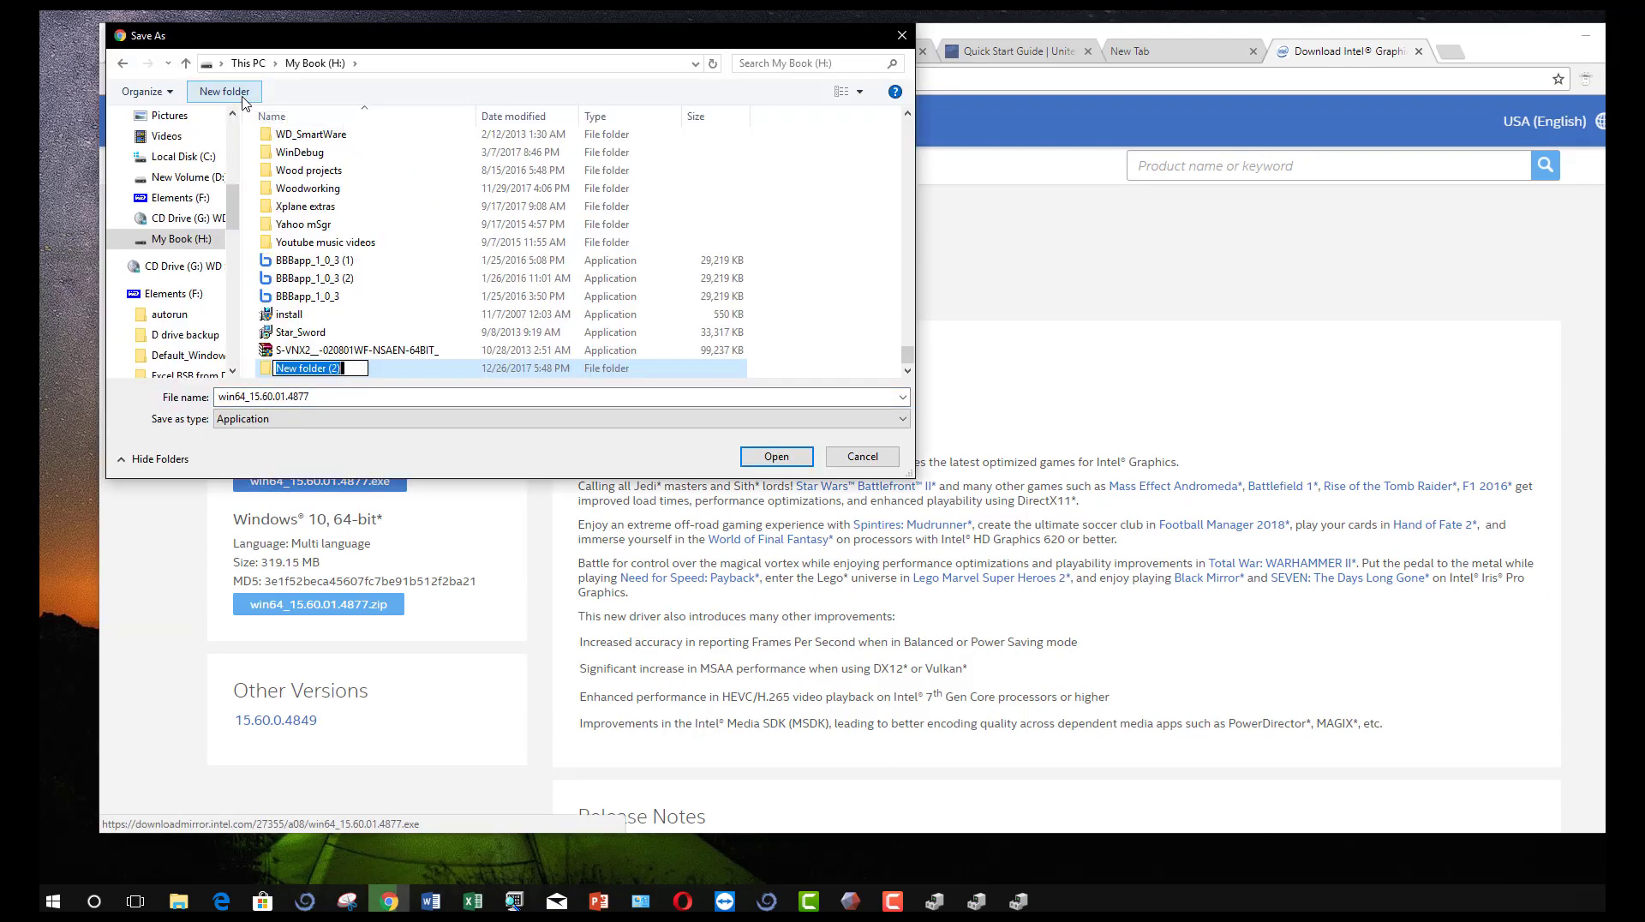
type("Drivers")
key("Return")
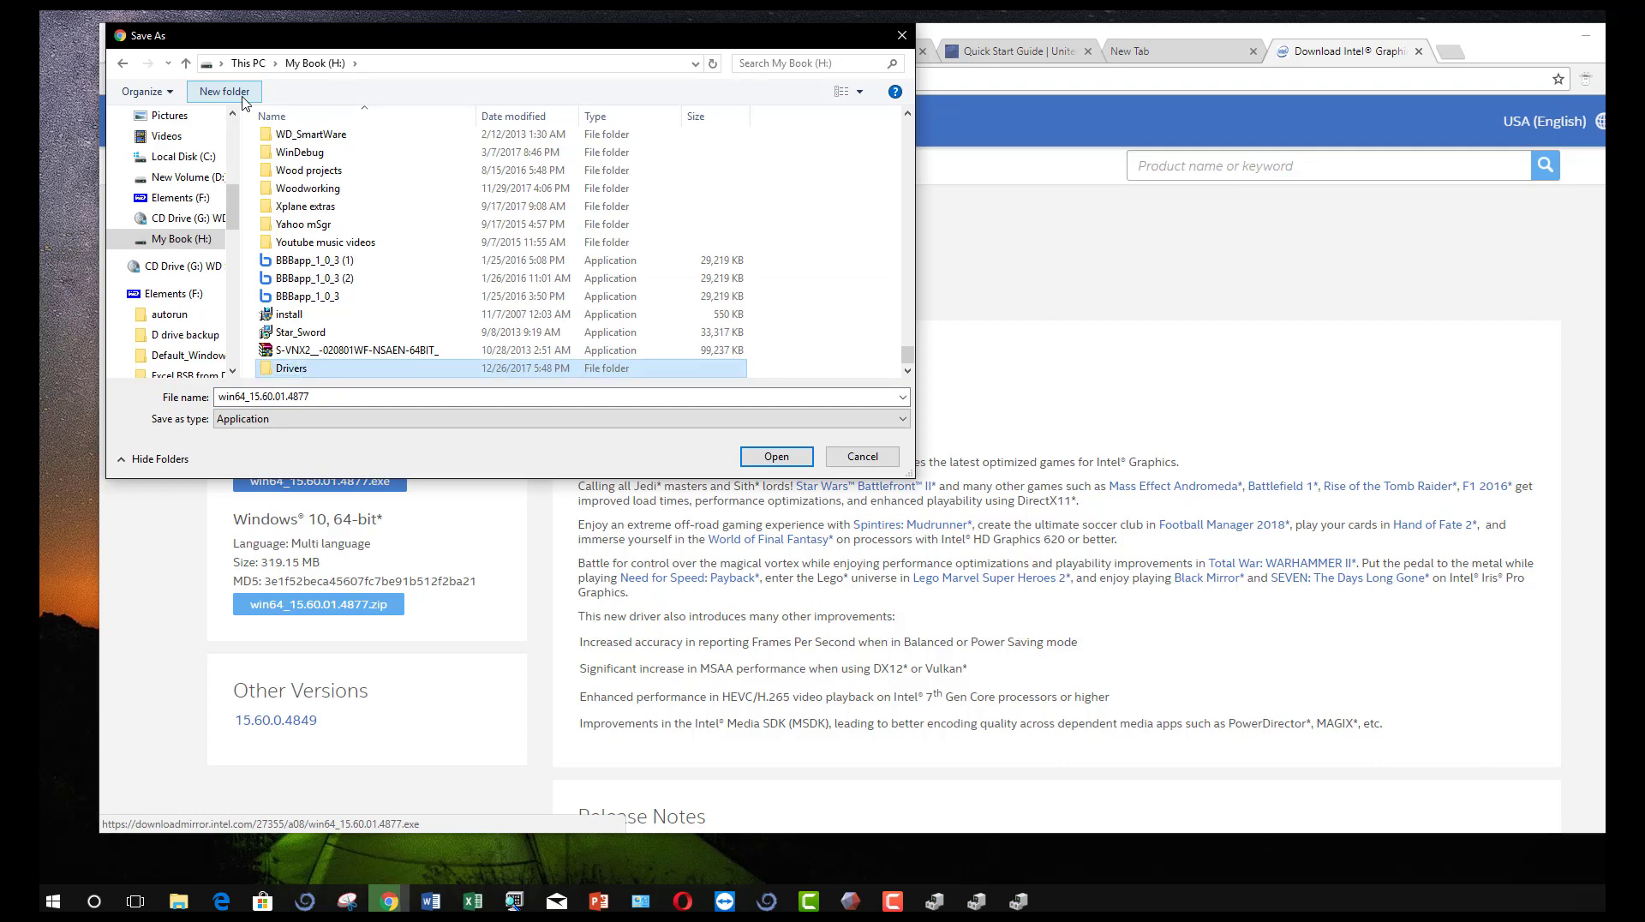
double_click(270, 370)
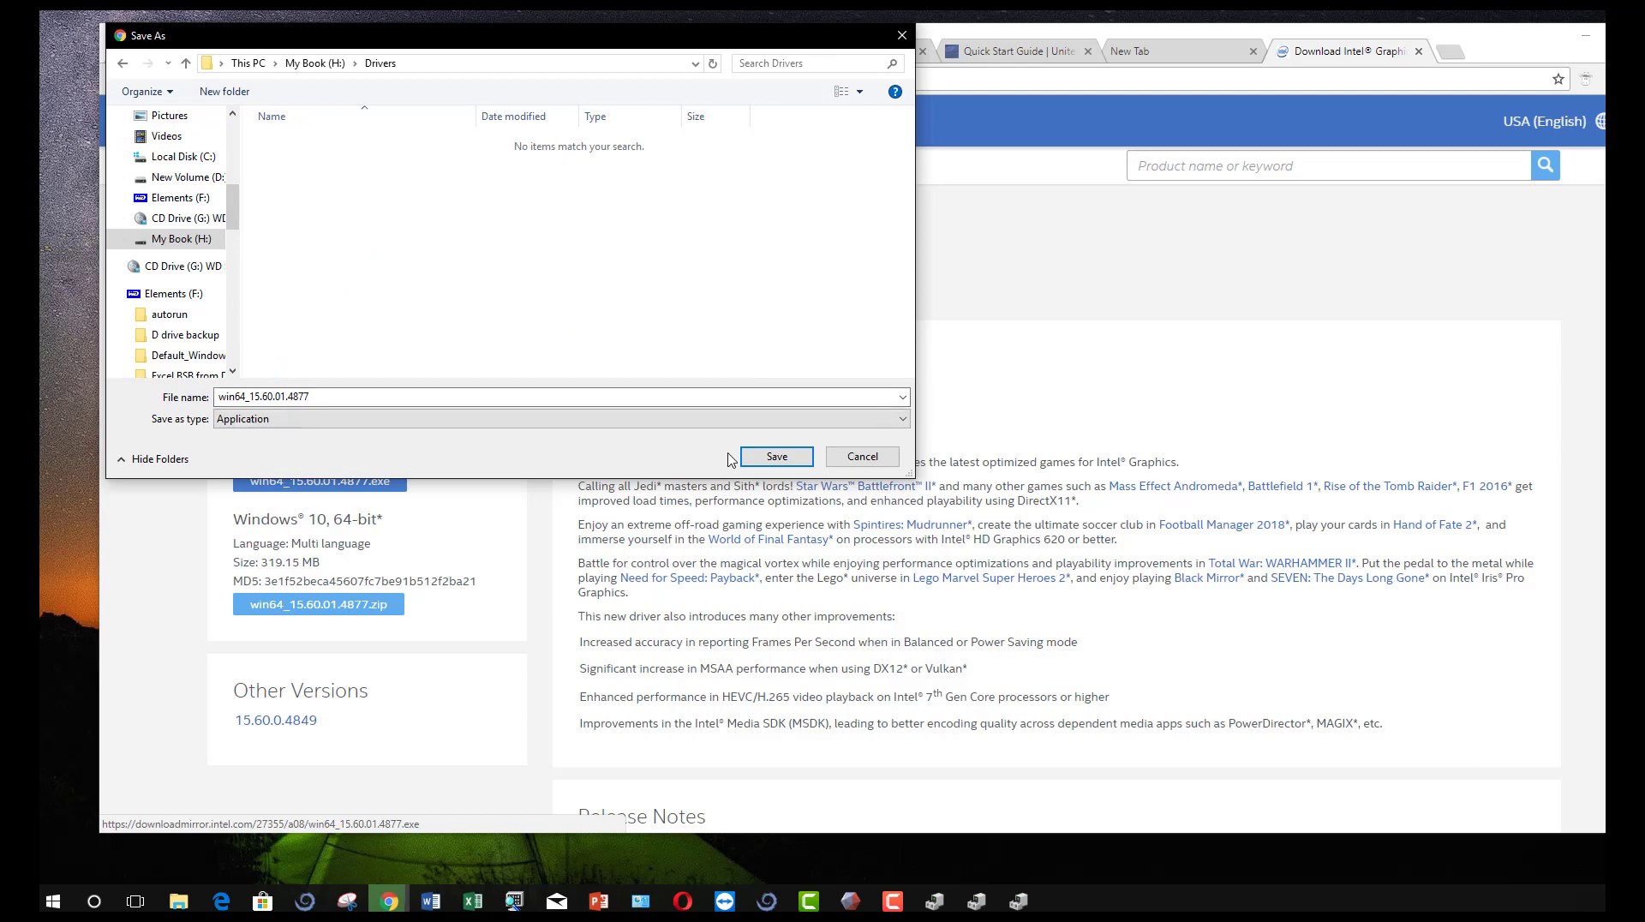
left_click(758, 458)
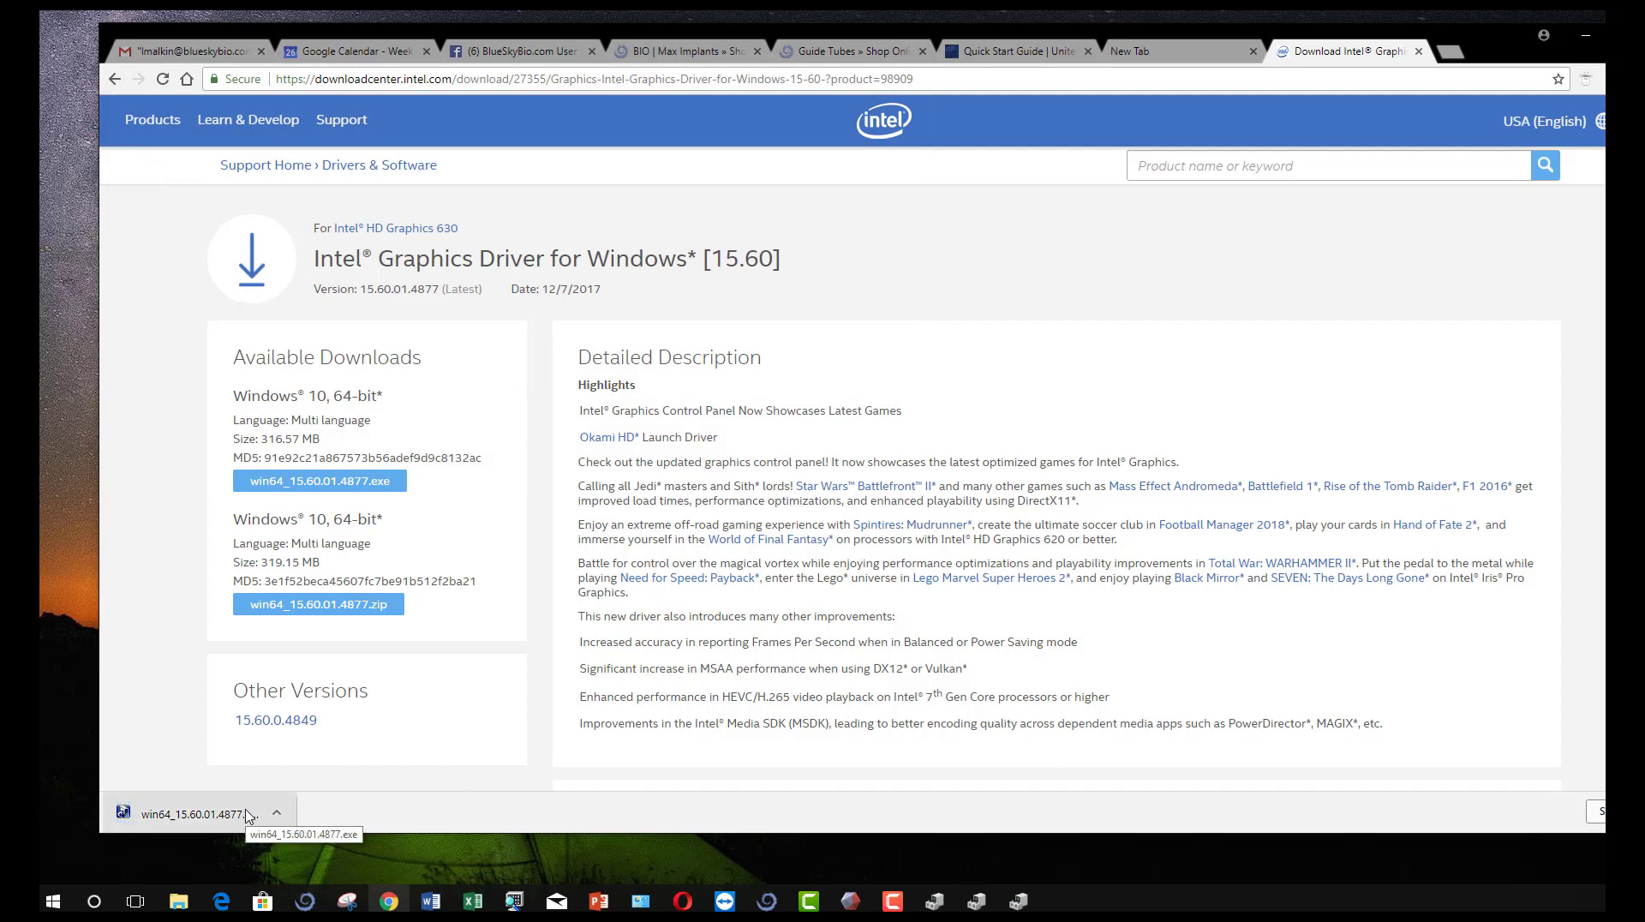
Run the downloaded Intel graphics driver installer with the automatic WinSAT option turned off, accept the license agreement and start the setup.
left_click(253, 814)
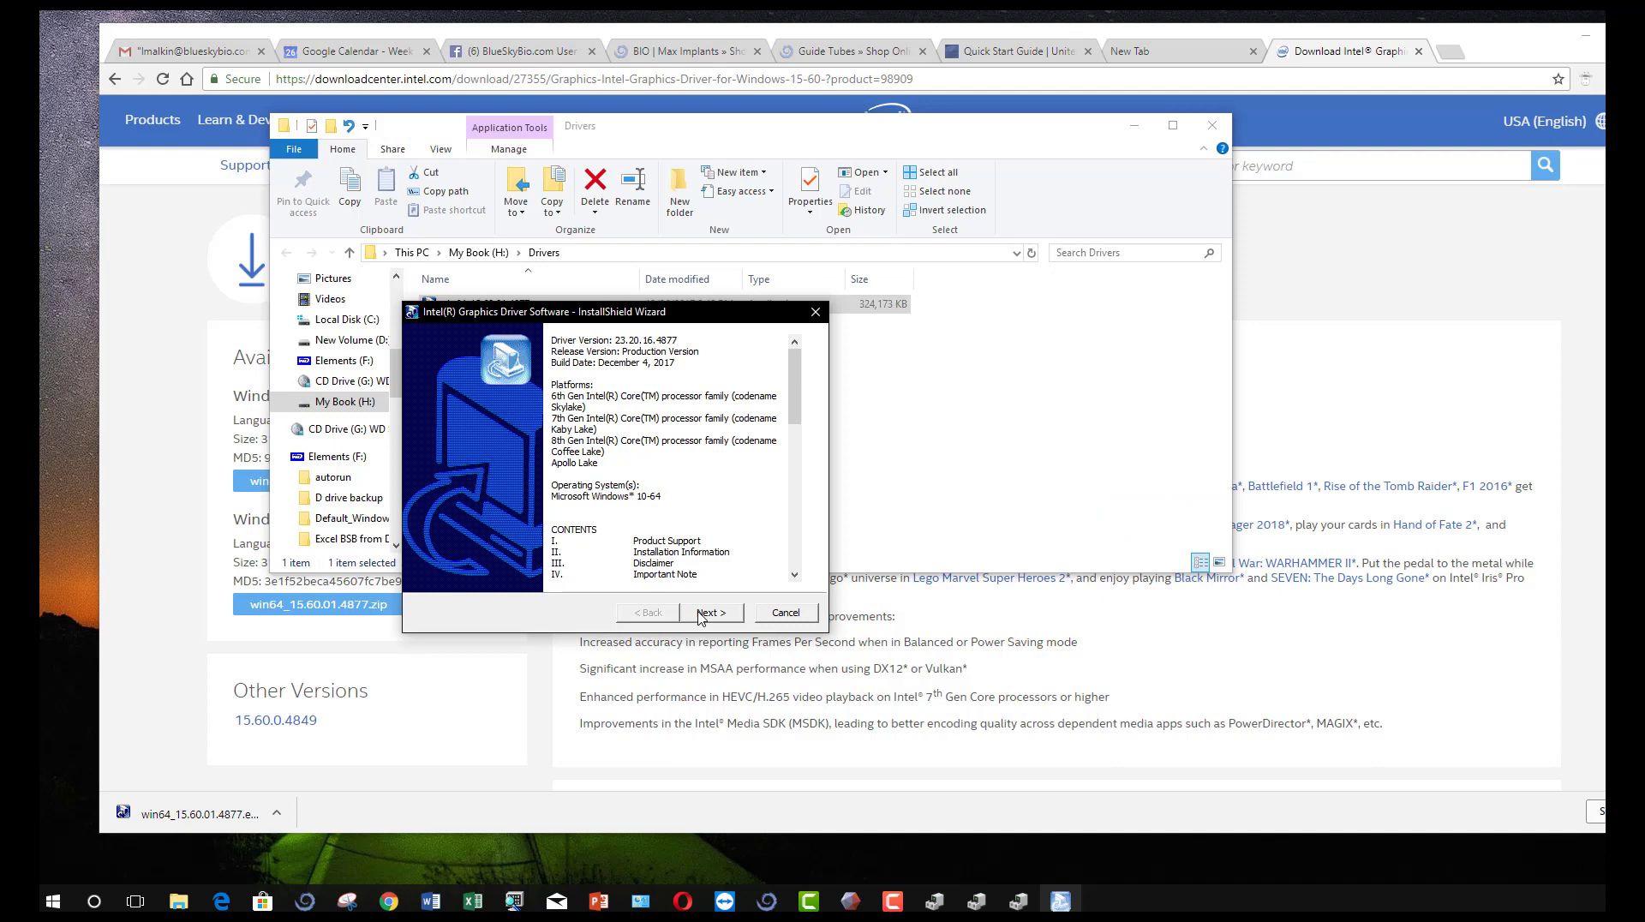
left_click(701, 615)
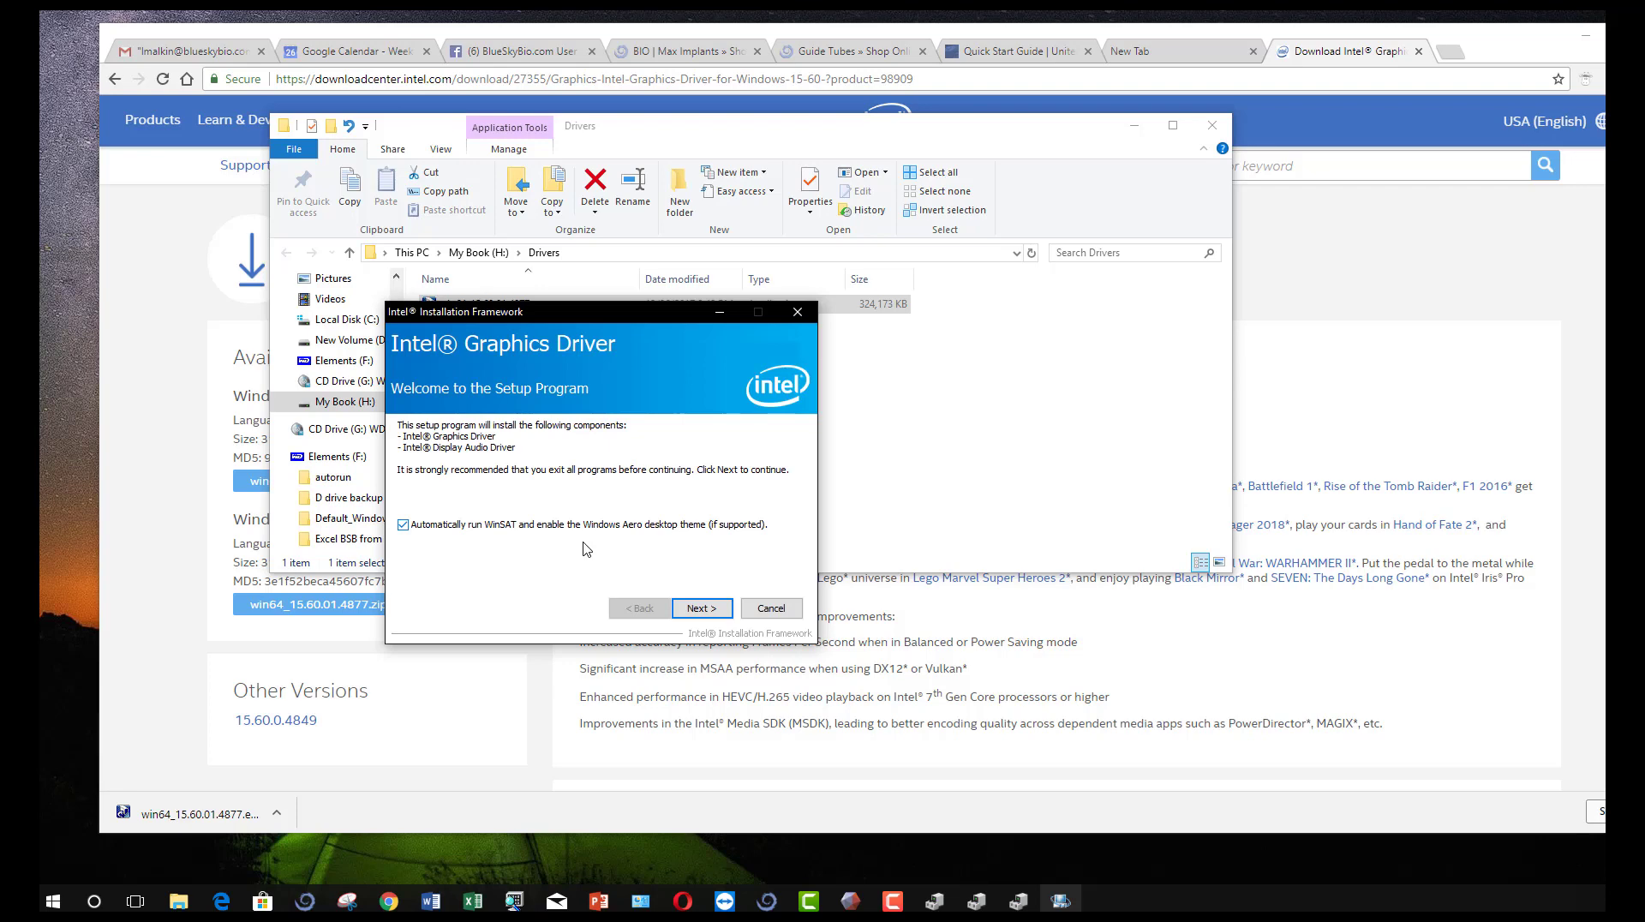
left_click(402, 531)
left_click(713, 613)
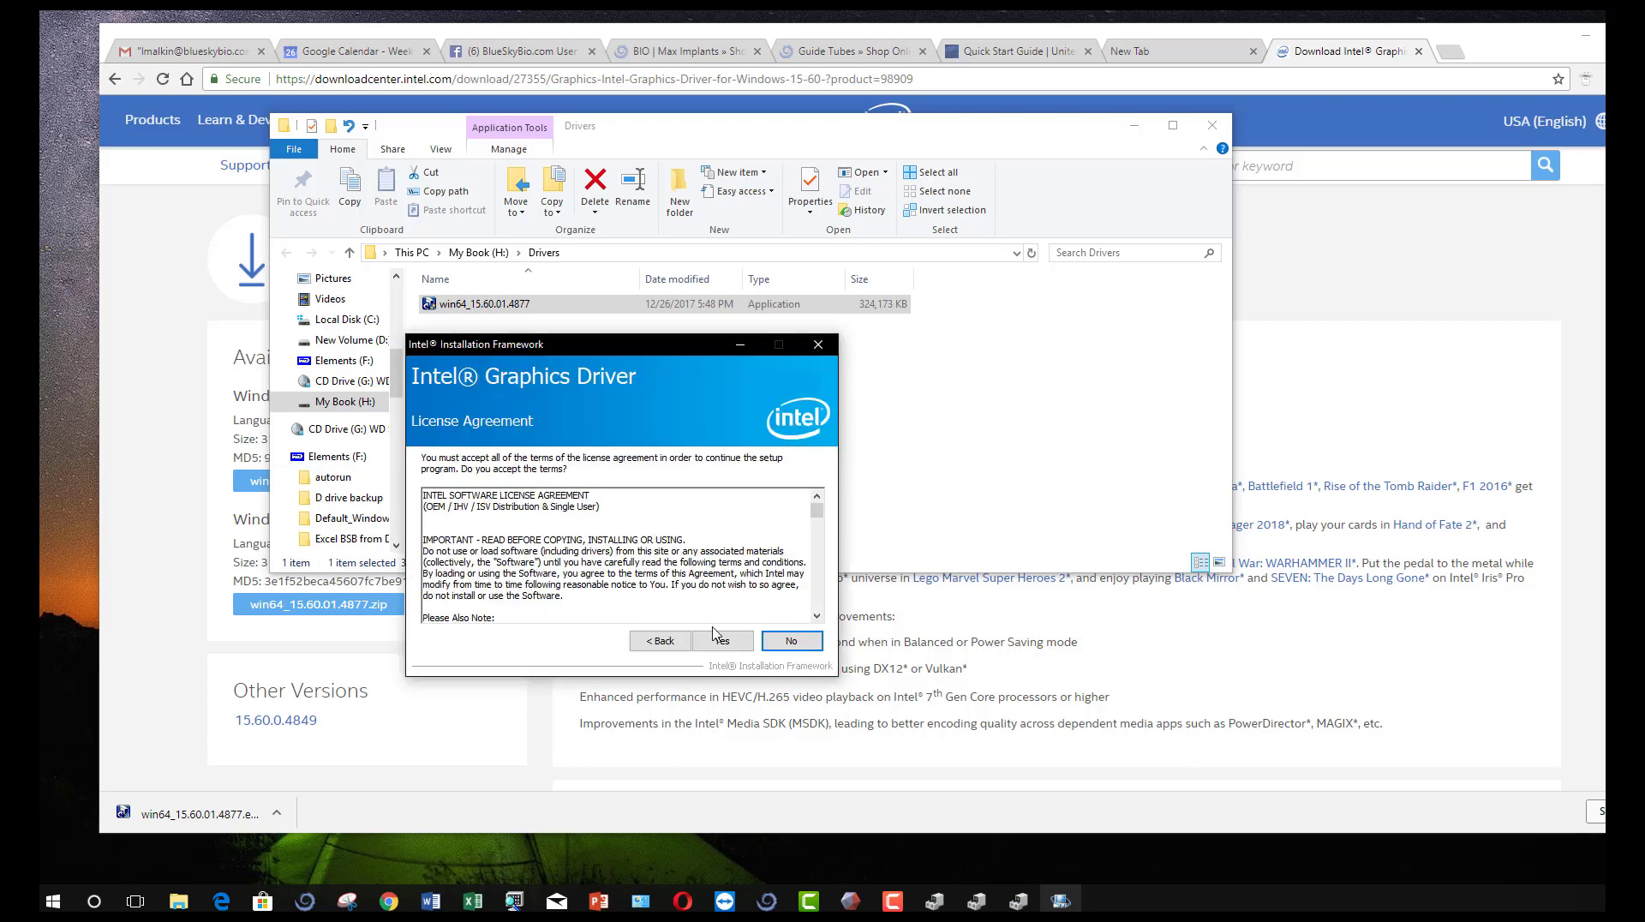
left_click(718, 645)
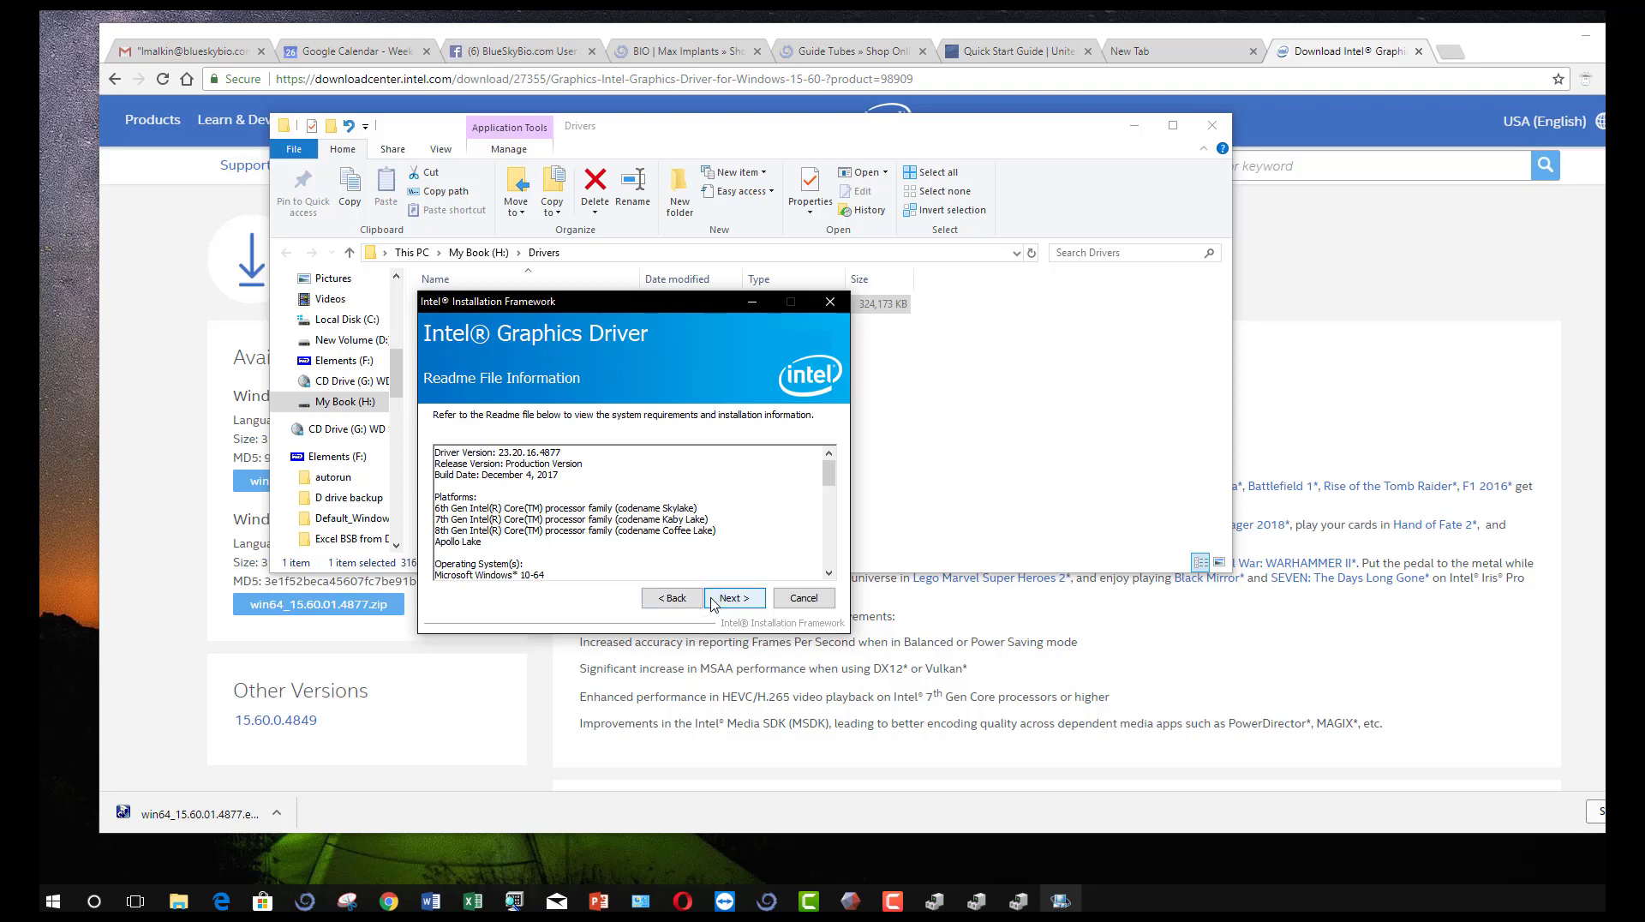
left_click(730, 598)
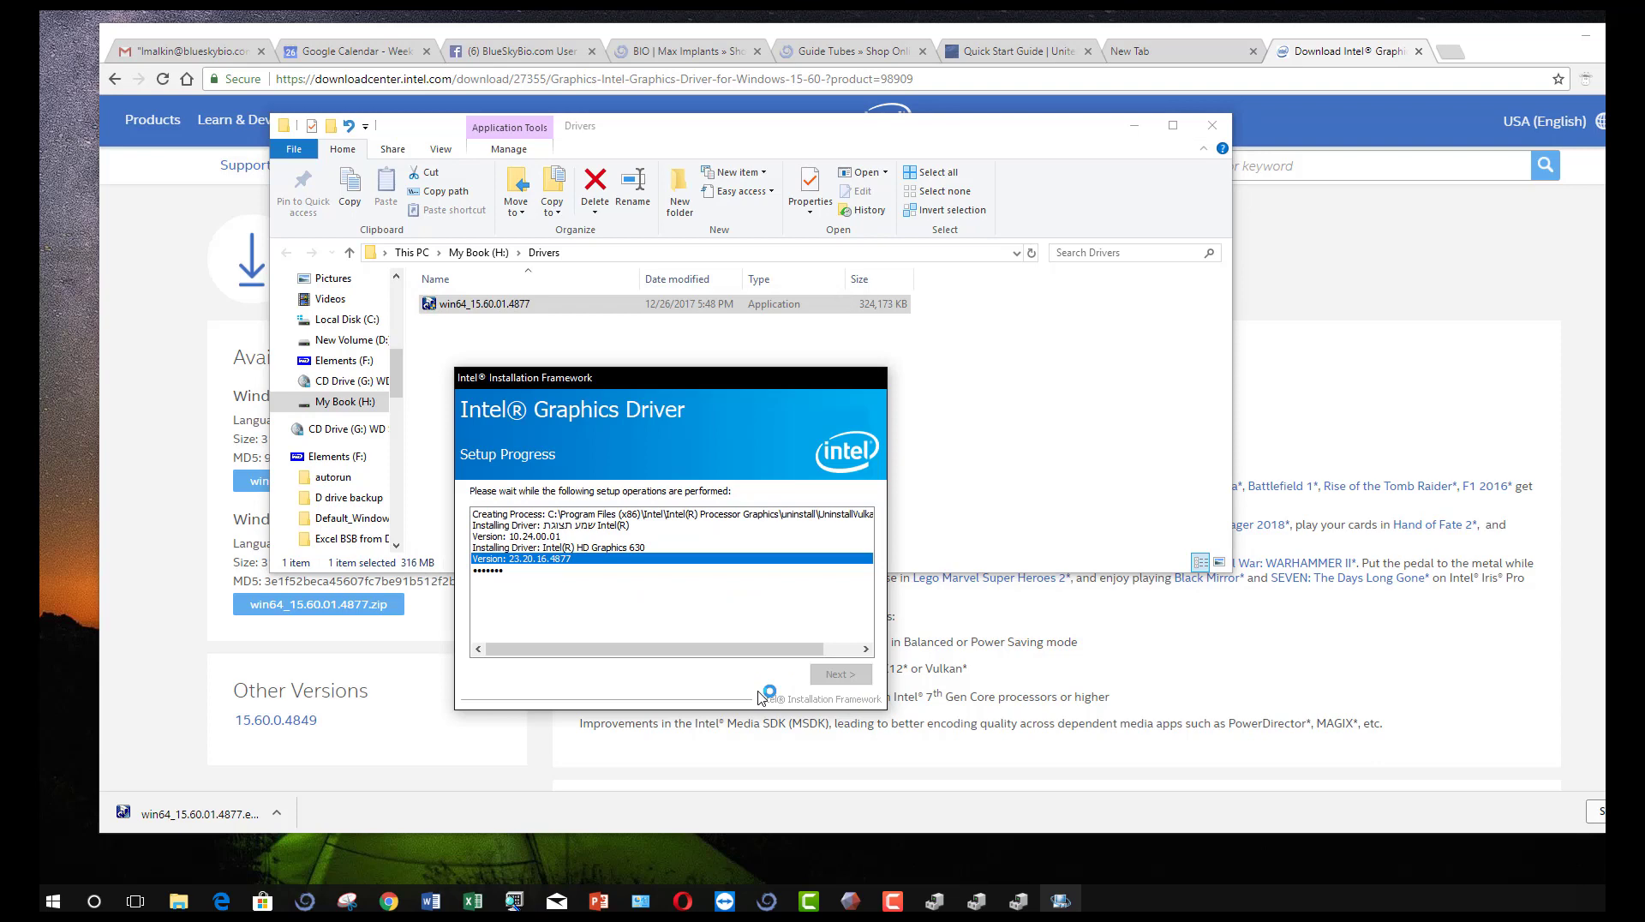